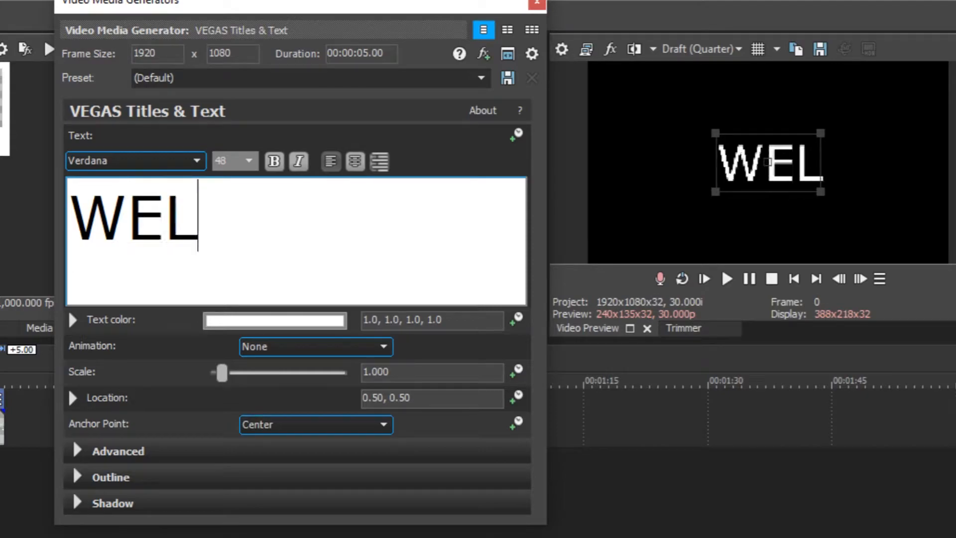
Step: Complete the title text as WELCOME TO THE CHANNEL and set its font size to 20
type("TO T")
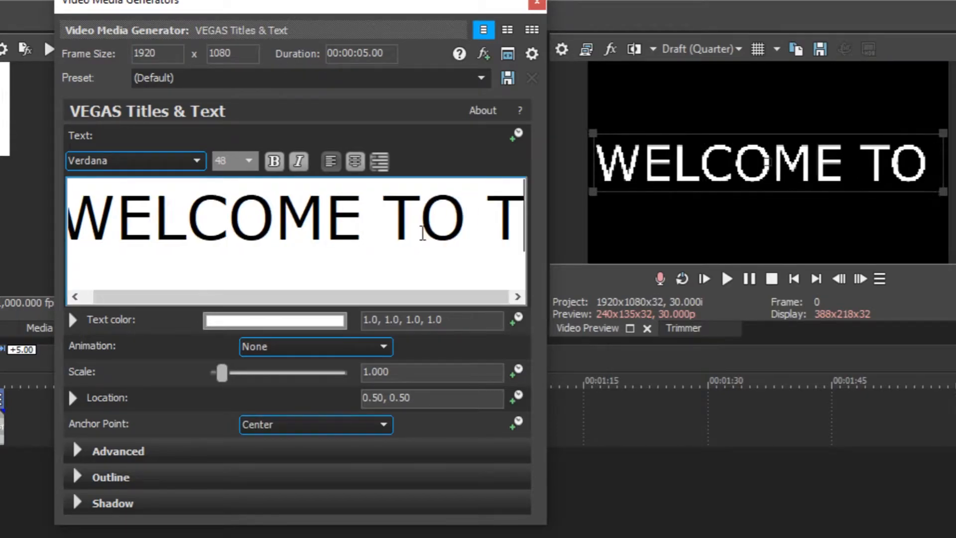
type("HE CHANNEL")
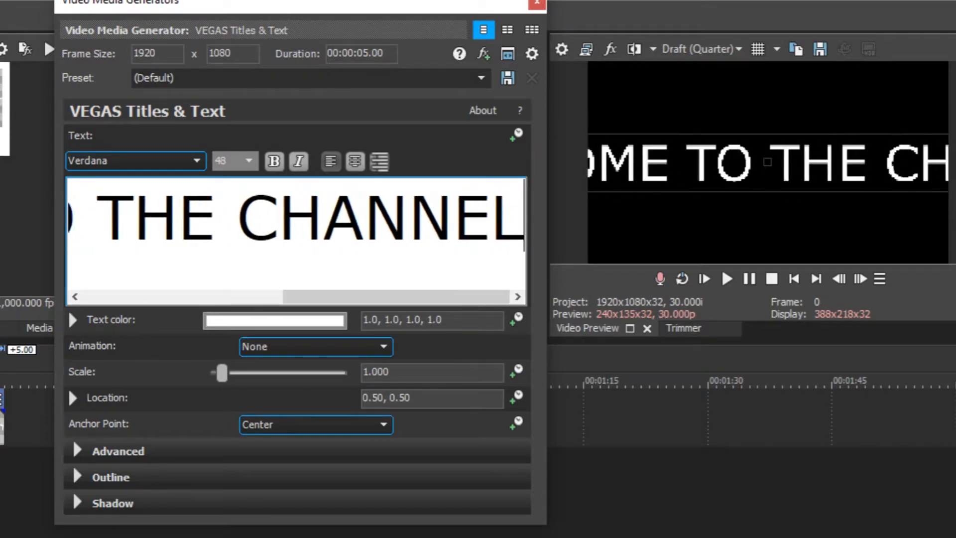
key("ctrl+a")
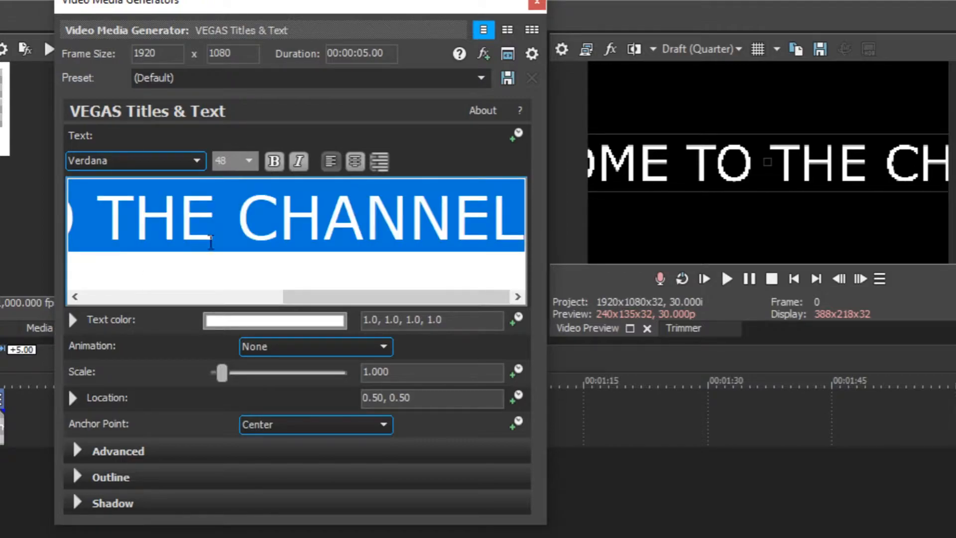
left_click(249, 161)
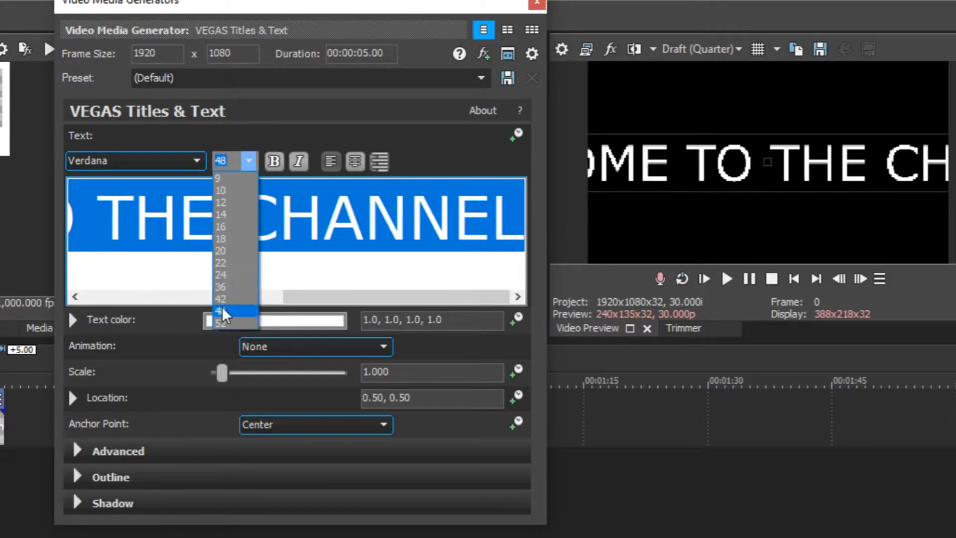
left_click(230, 251)
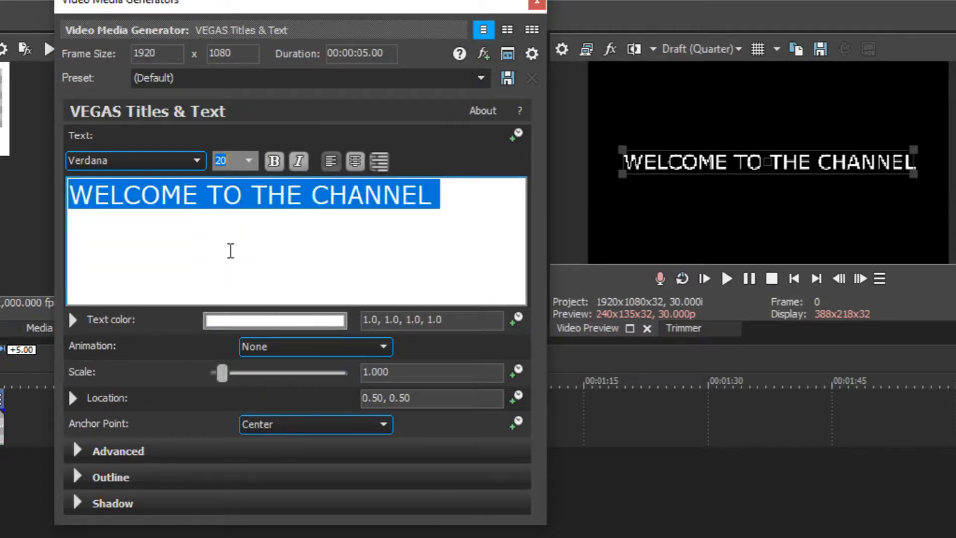
Step: Try to change the font to Bebas Neue with only the text cursor placed in the title
left_click(207, 195)
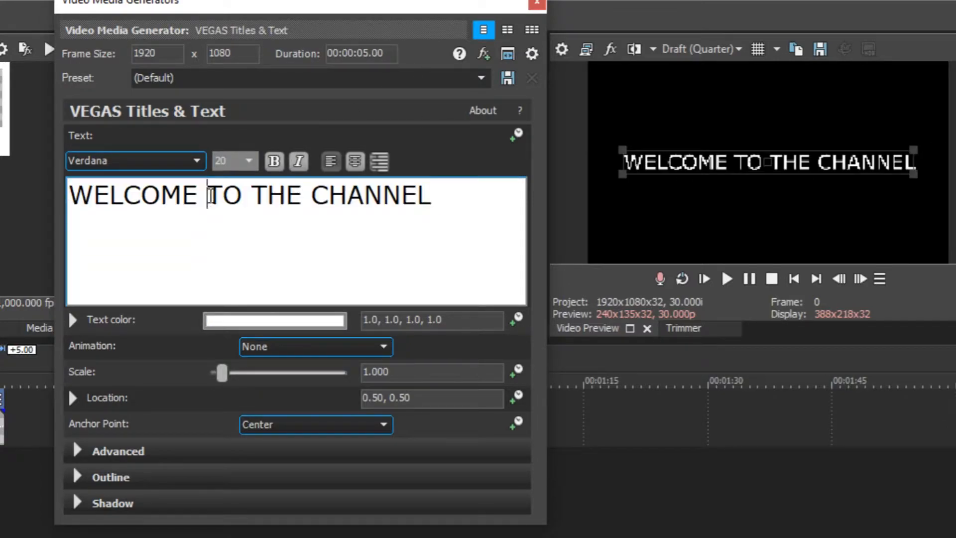
left_click(196, 161)
scroll(149, 308, "up", 2)
scroll(149, 305, "down", 2)
scroll(152, 301, "up", 20)
scroll(148, 299, "up", 15)
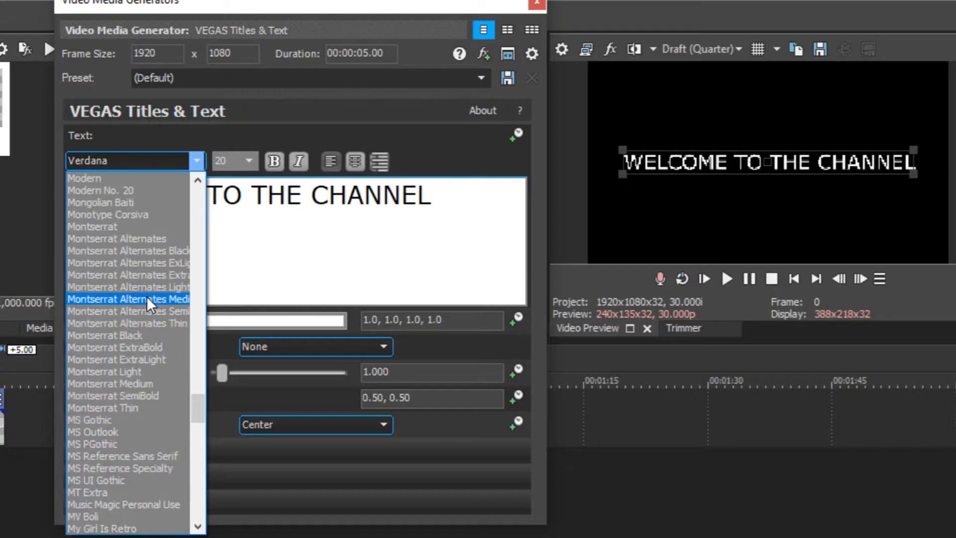
scroll(145, 298, "up", 15)
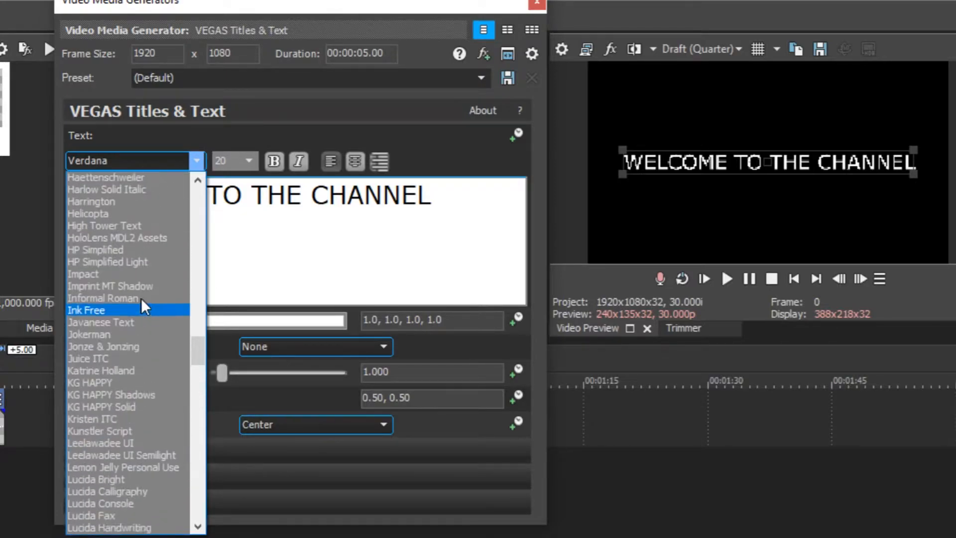
key("b")
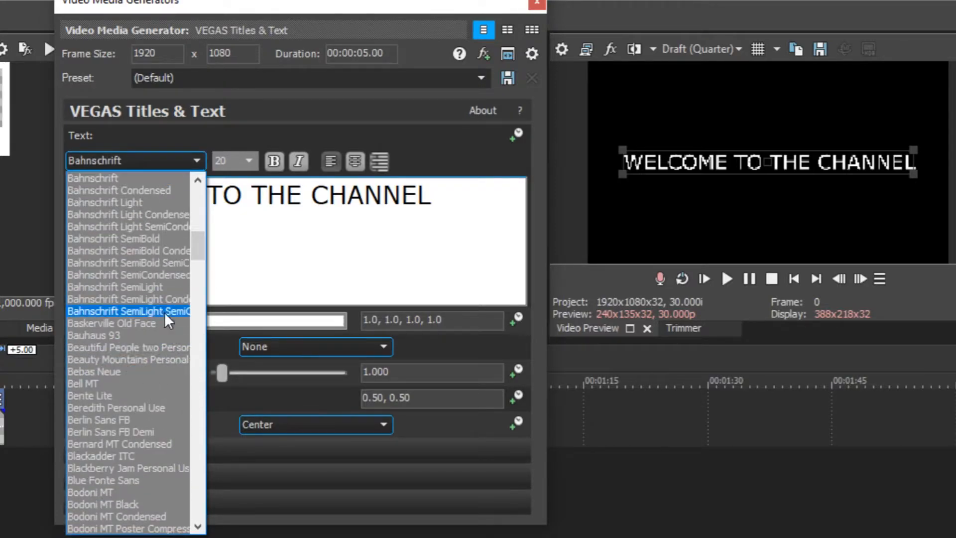
left_click(131, 372)
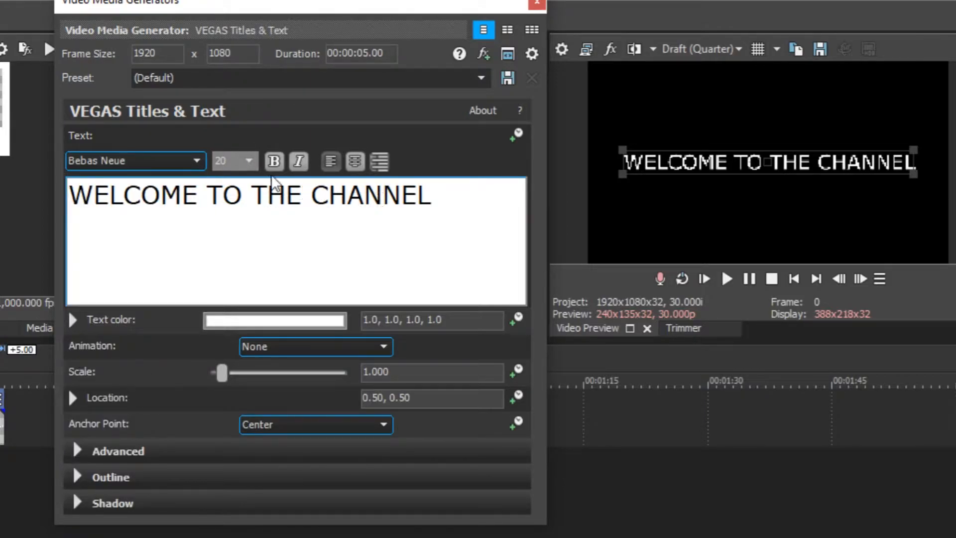
Step: Select the entire title text and set its font to Bebas Neue
left_click(93, 197)
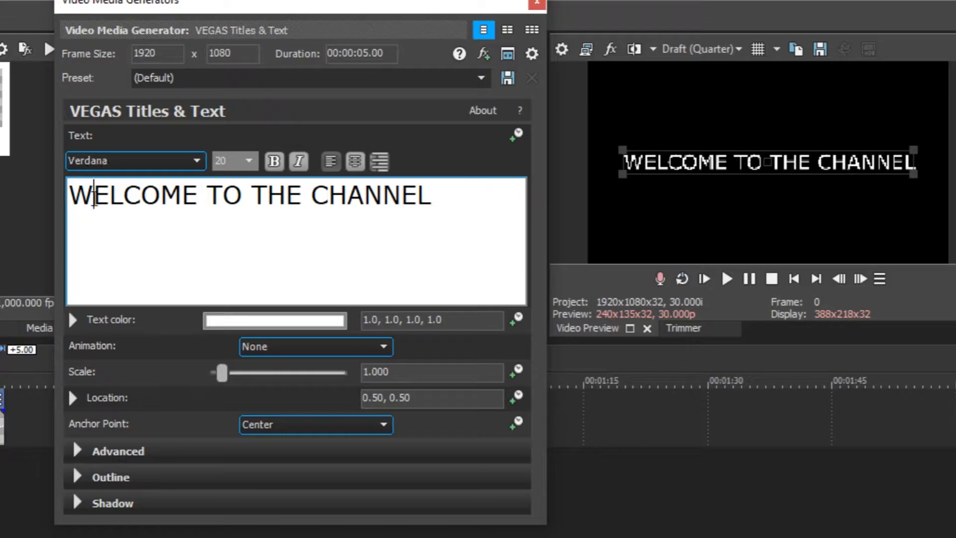
key("ctrl+a")
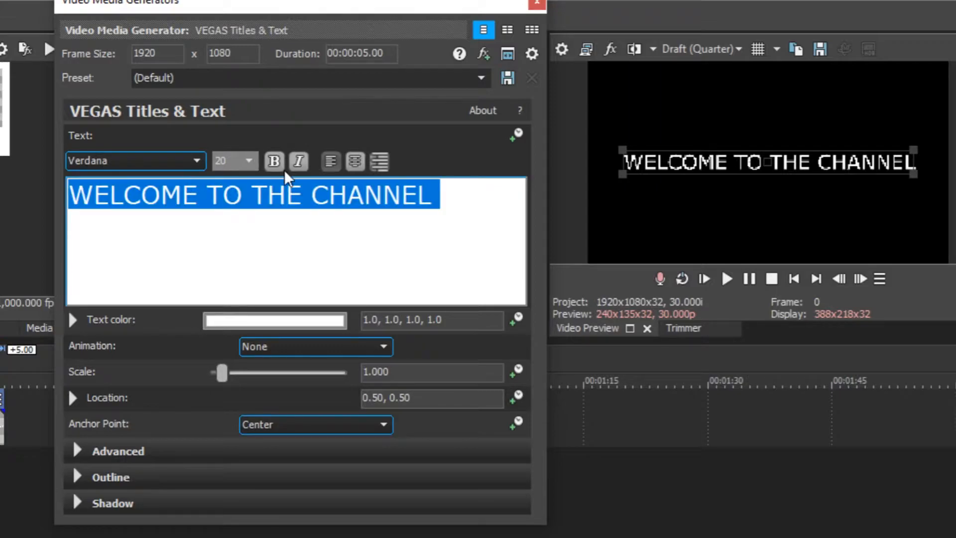
left_click(199, 163)
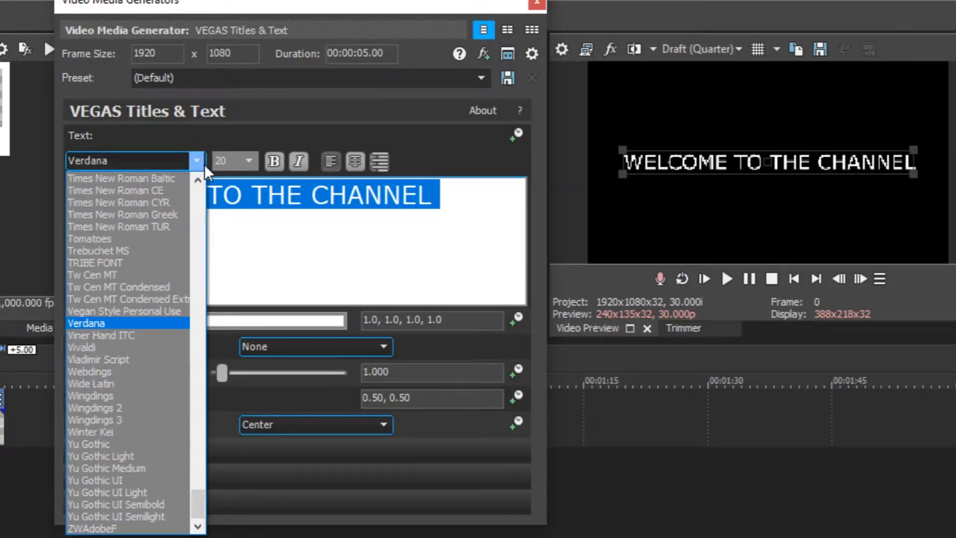
key("b")
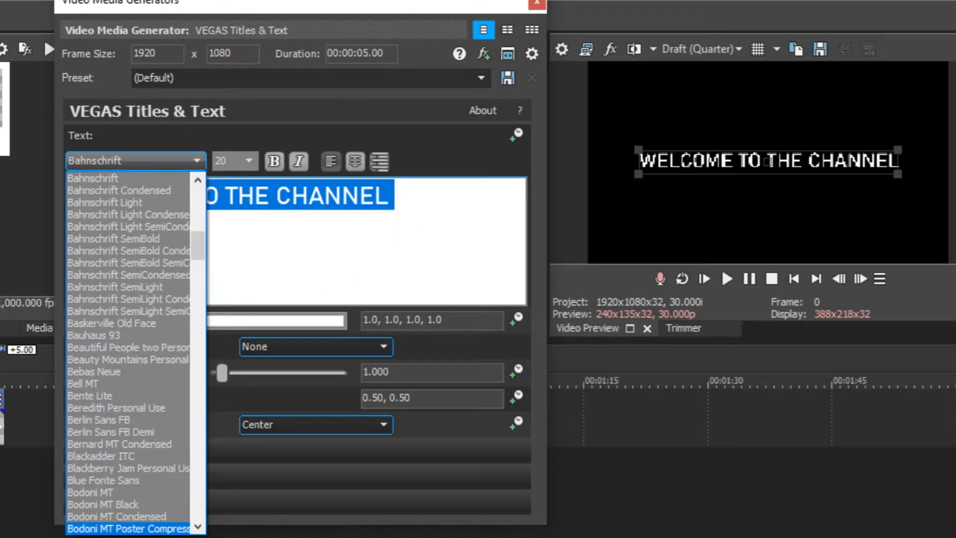
left_click(132, 372)
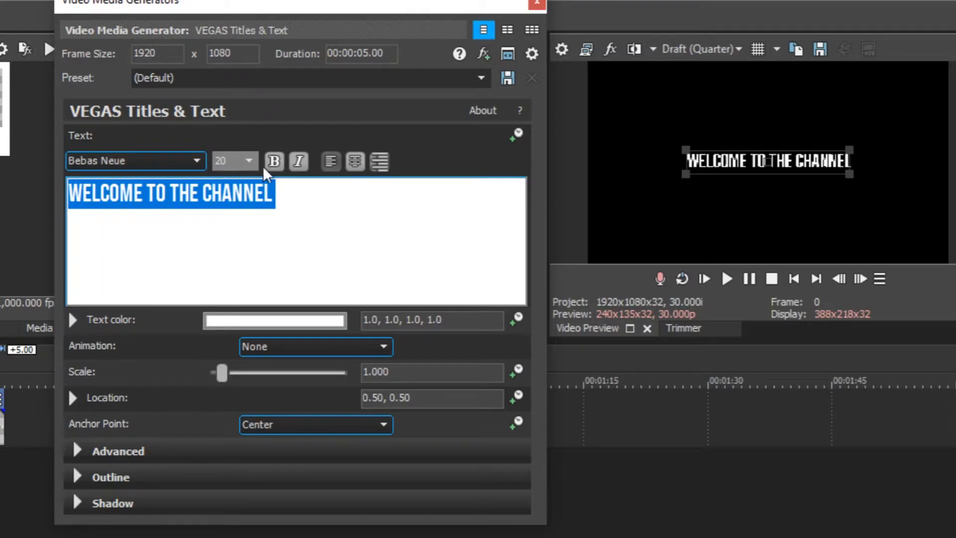
Step: Try the italic style on the title text and settle on bold
left_click(274, 161)
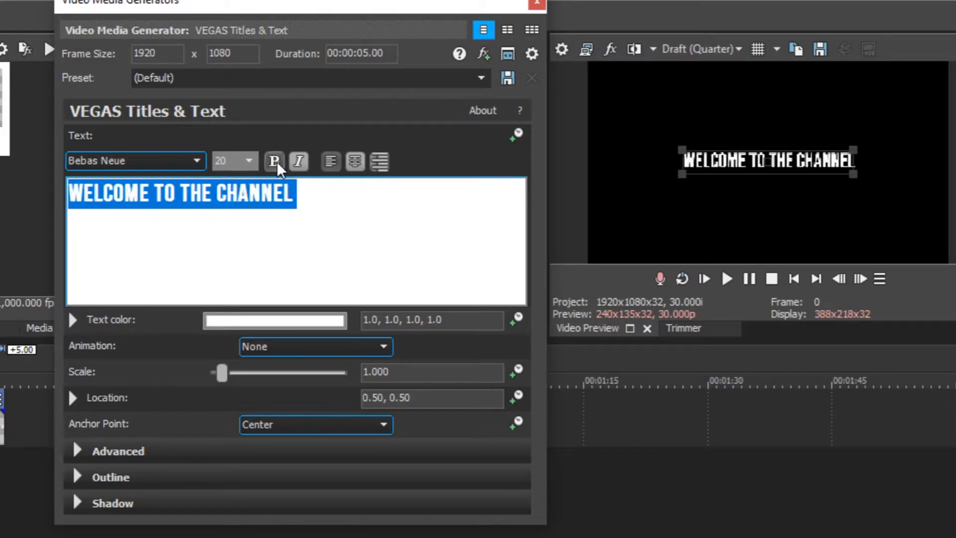
left_click(305, 164)
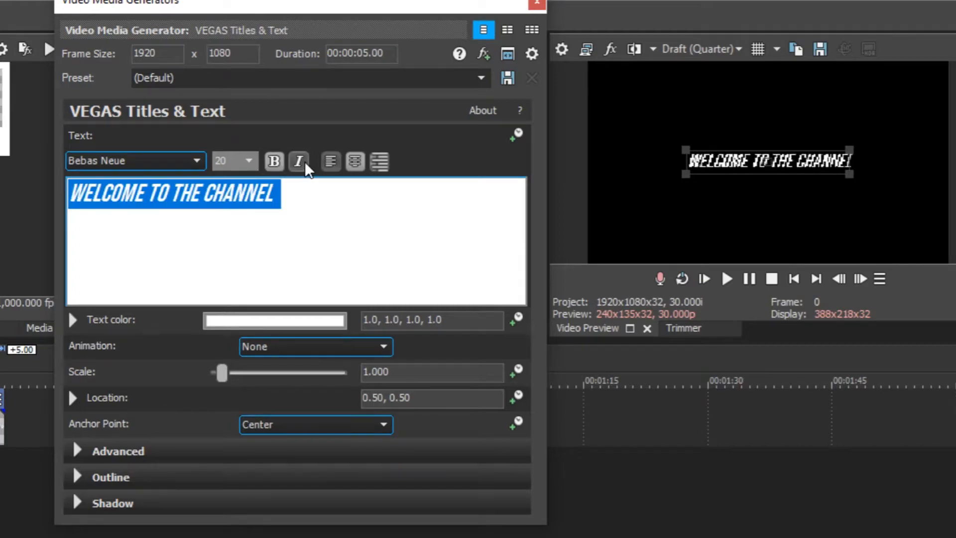
left_click(305, 164)
left_click(273, 161)
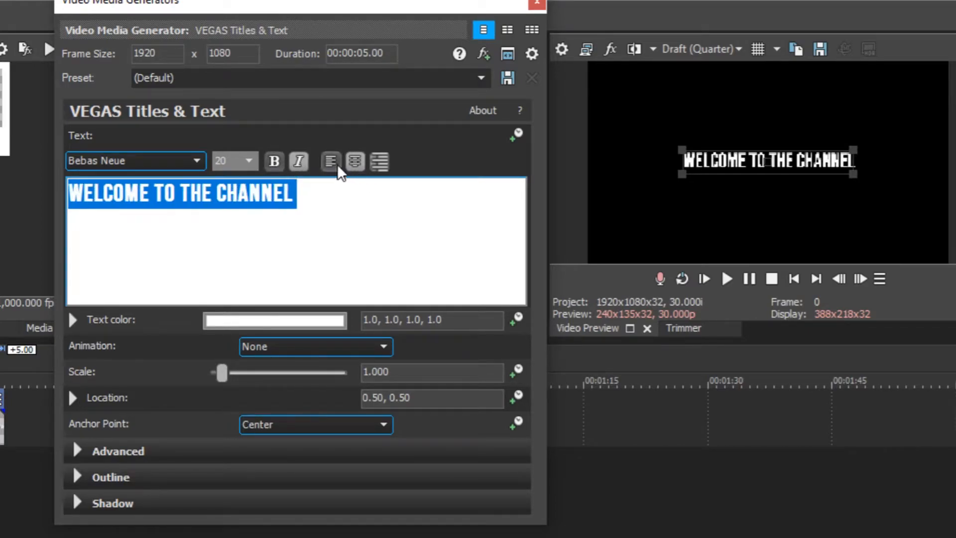
Step: Try center and right alignment on the title text and return it to left alignment
left_click(355, 162)
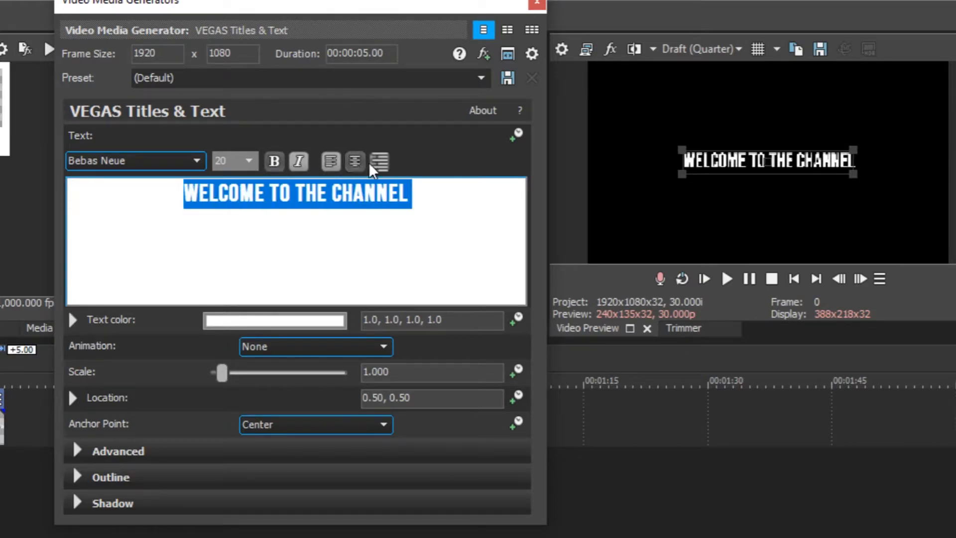
left_click(378, 163)
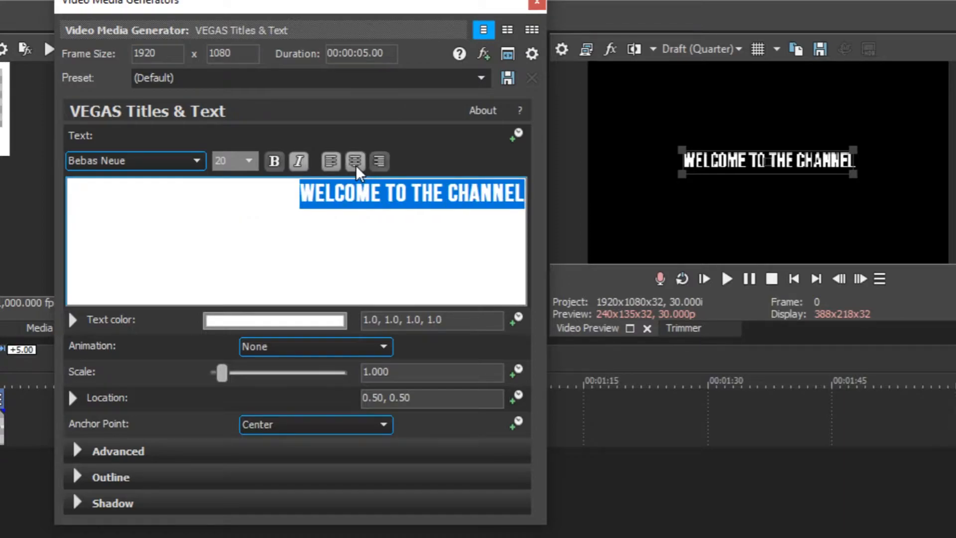
left_click(355, 164)
left_click(337, 165)
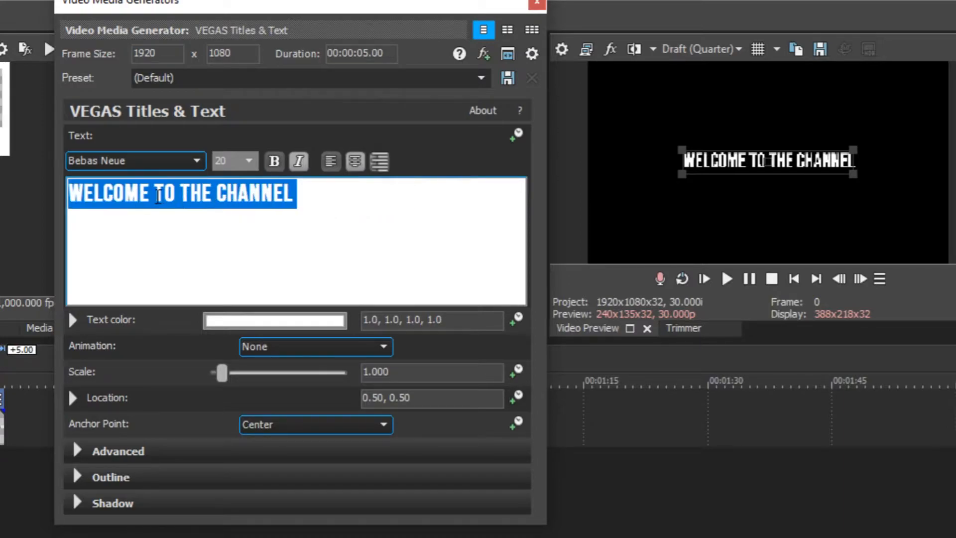
Step: Break the title into three lines reading WELCOME, TO, and THE CHANNEL
left_click(159, 195)
key("Return")
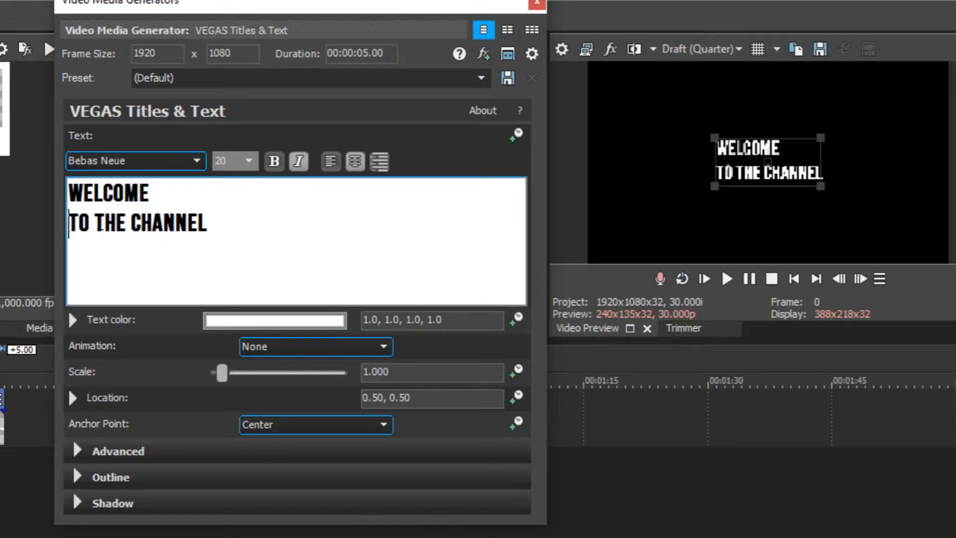
key("Return")
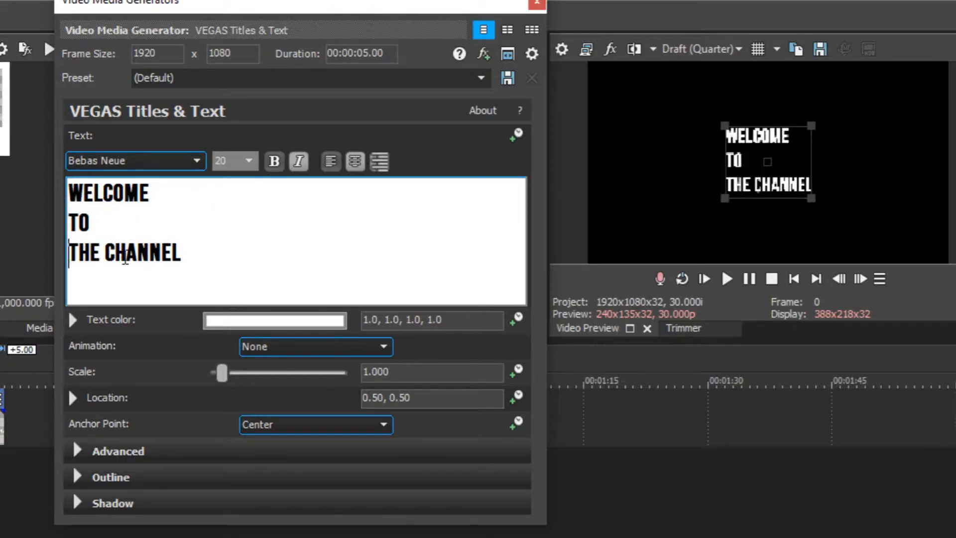
Step: Center-align all three title lines and enlarge the title in the video preview to a scale of about 2.43
key("ctrl+Home")
key("shift+Down")
key("shift+Down")
key("shift+Down")
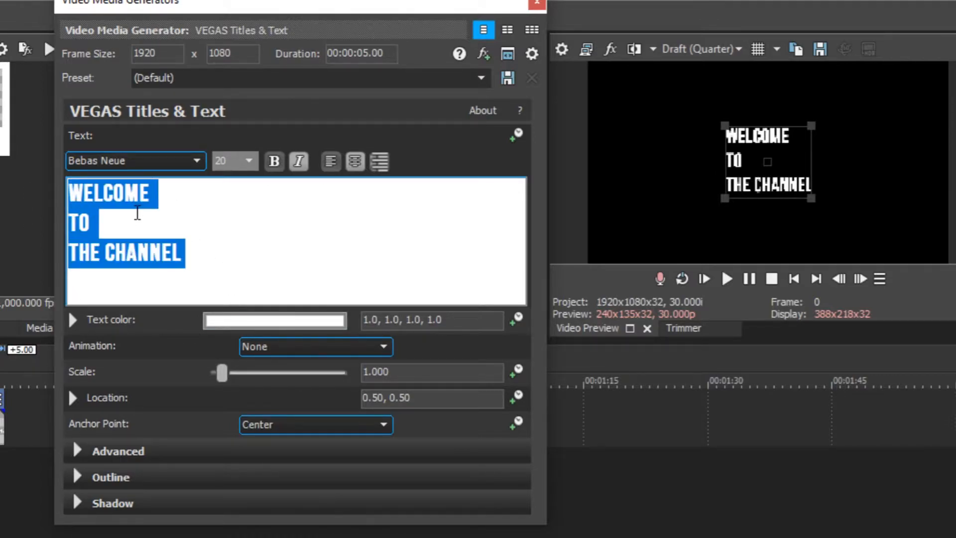
left_click(355, 162)
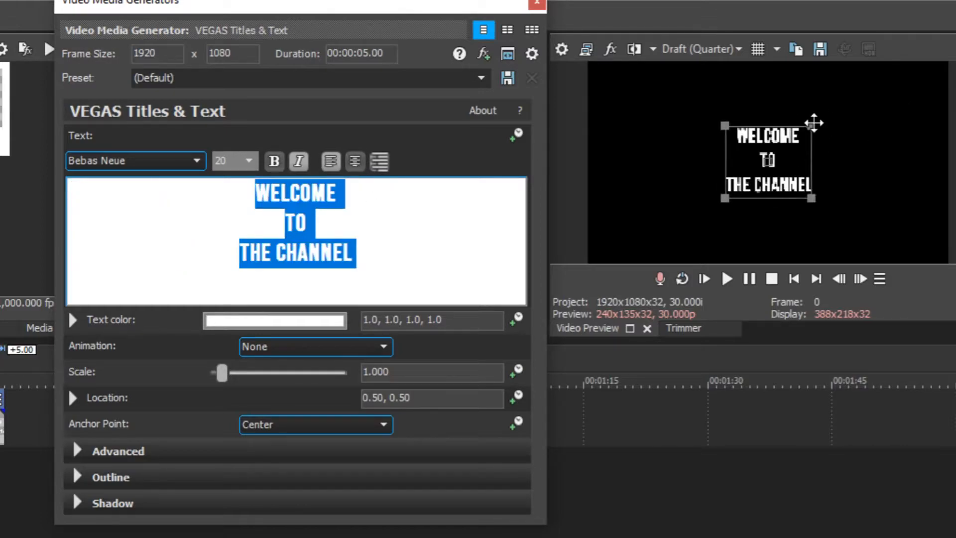
left_click(810, 130)
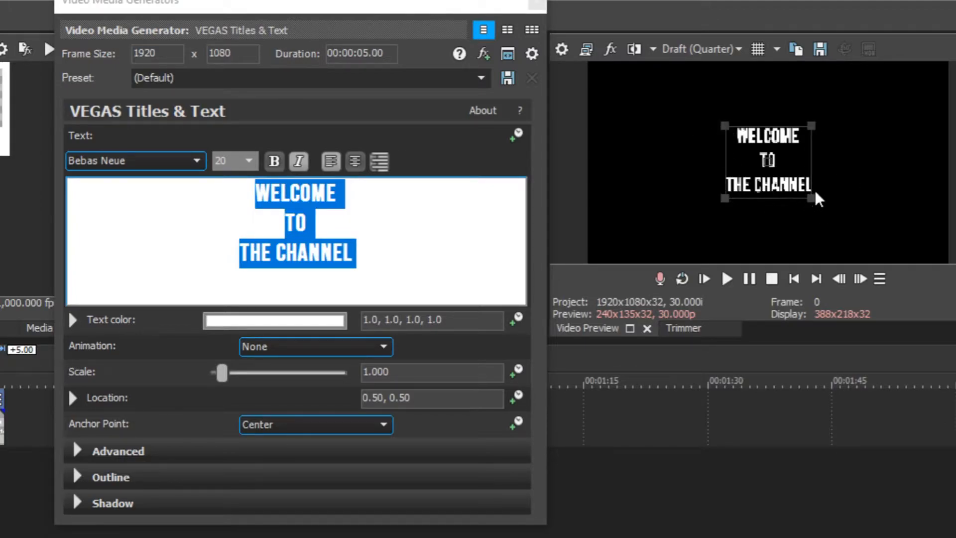
left_click_drag(811, 125, 895, 105)
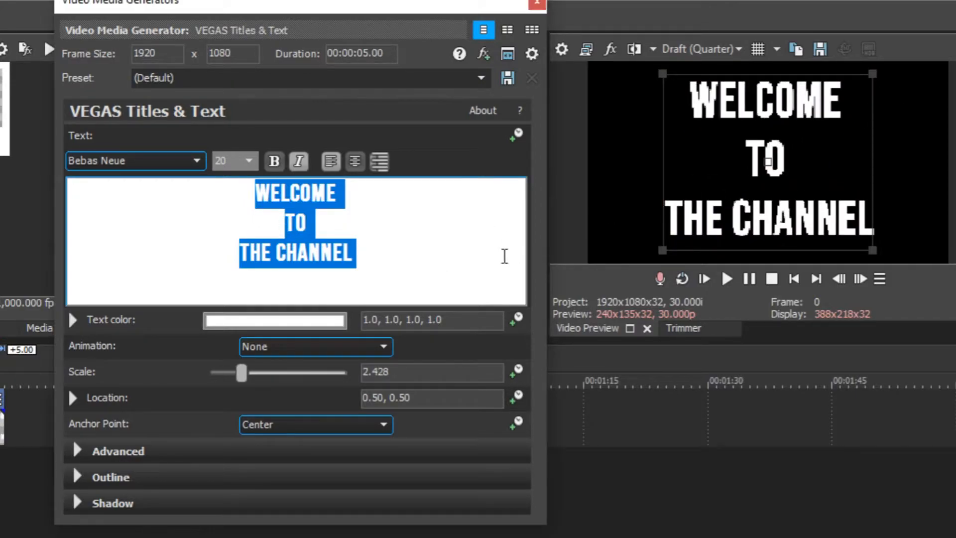
Step: Change the title's text color to an opaque blue with values 0.1, 0.02, 1.0, 1.0
left_click(298, 326)
left_click(249, 408)
left_click(154, 416)
left_click_drag(166, 462, 163, 417)
left_click(140, 465)
left_click_drag(335, 366, 339, 527)
left_click_drag(128, 463, 120, 368)
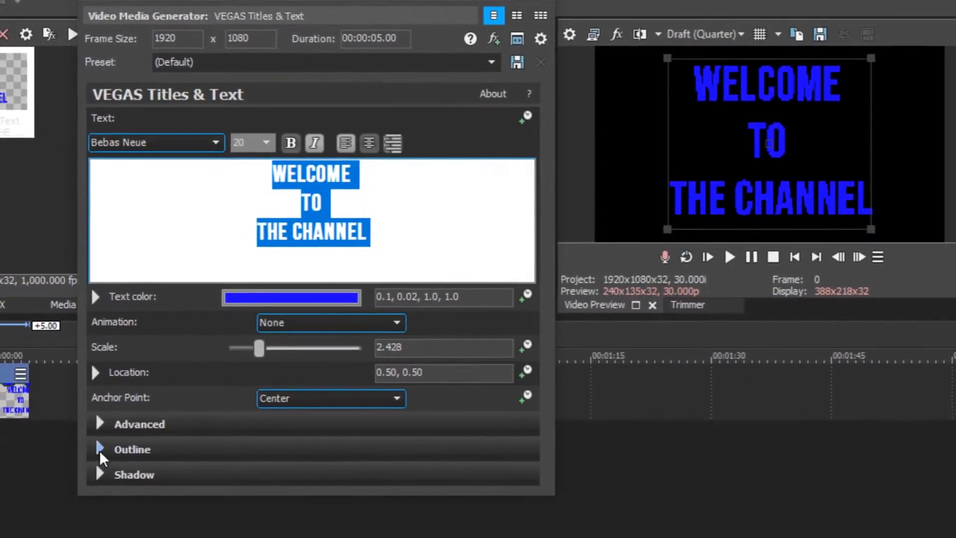
Step: Give the title an opaque blue background with values 0.0, 0.12, 0.85, 1.0 in the advanced settings
left_click(103, 419)
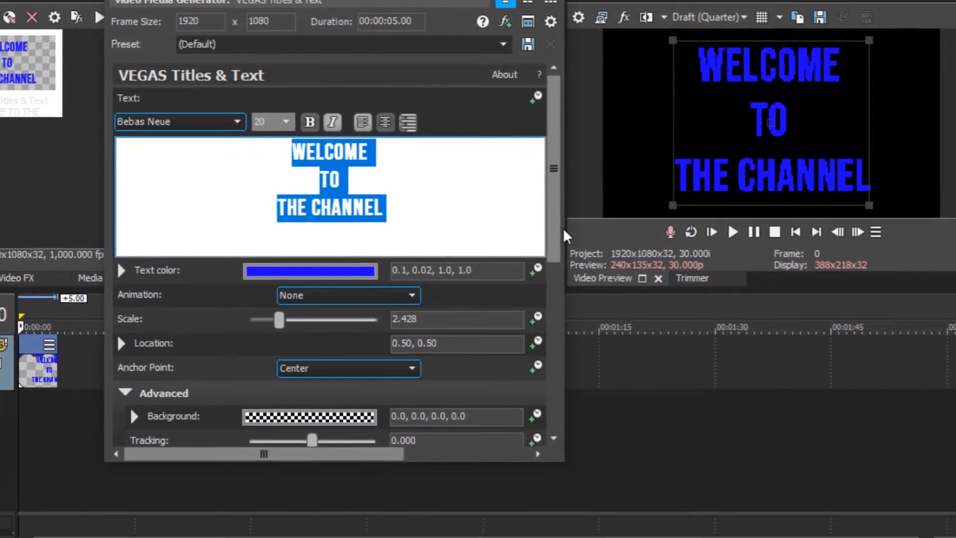
left_click_drag(555, 226, 551, 473)
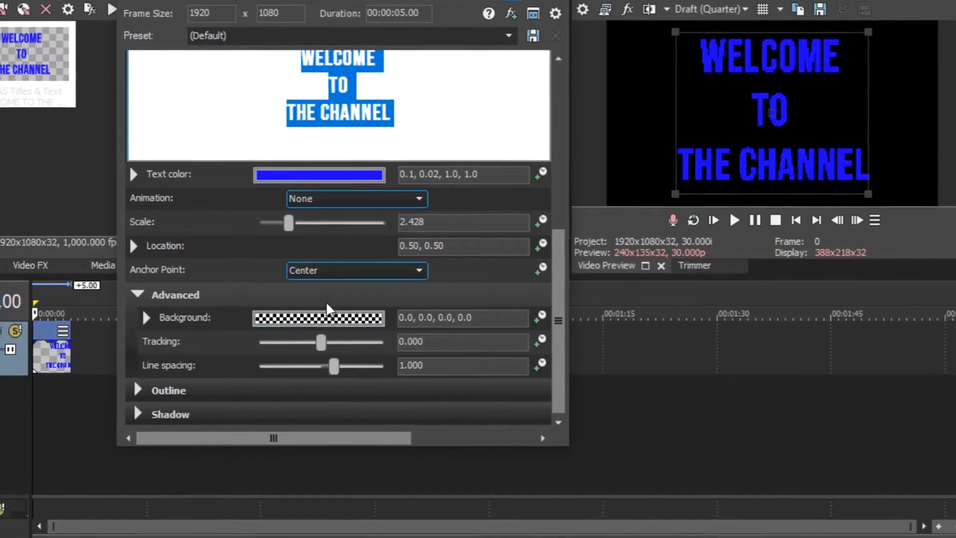
left_click(363, 319)
left_click(175, 444)
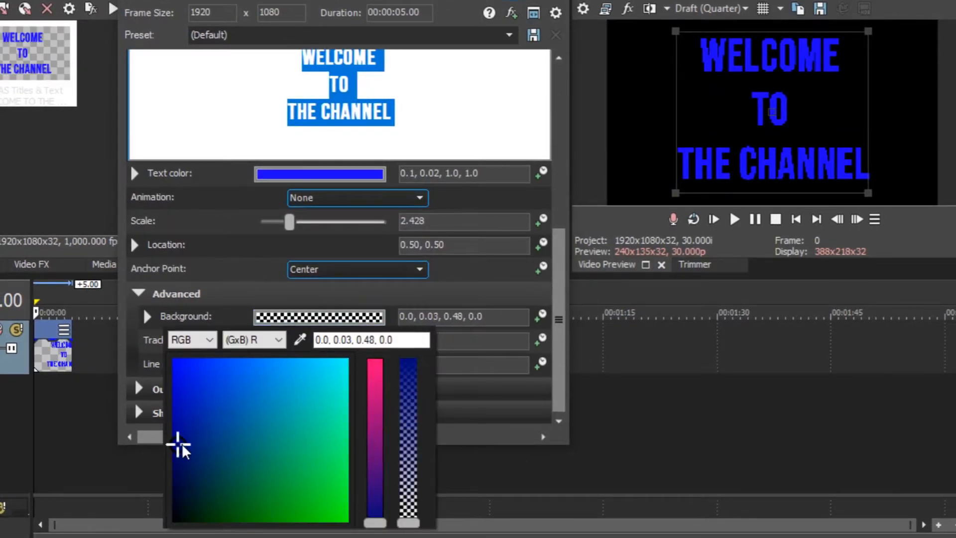
left_click(260, 417)
left_click_drag(260, 418, 244, 411)
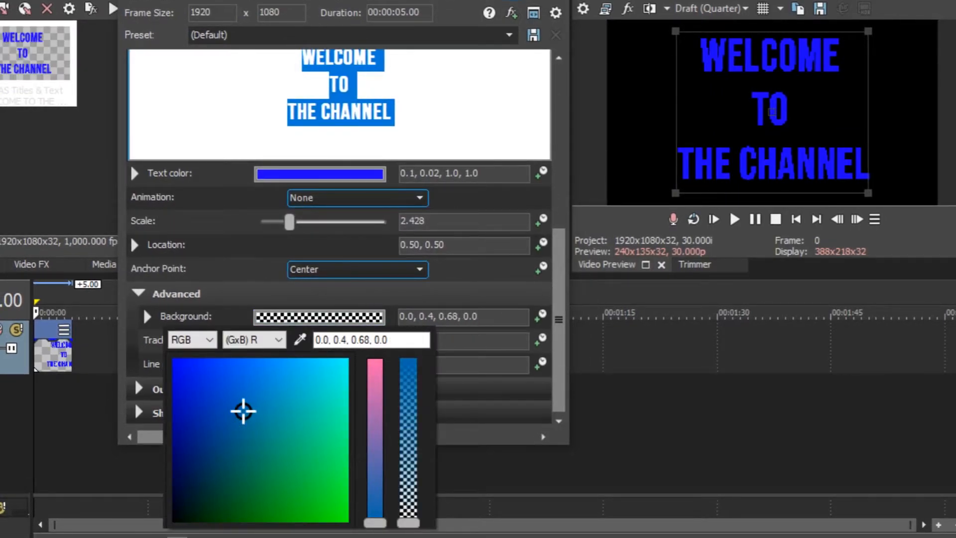
left_click_drag(416, 527, 421, 360)
left_click(194, 382)
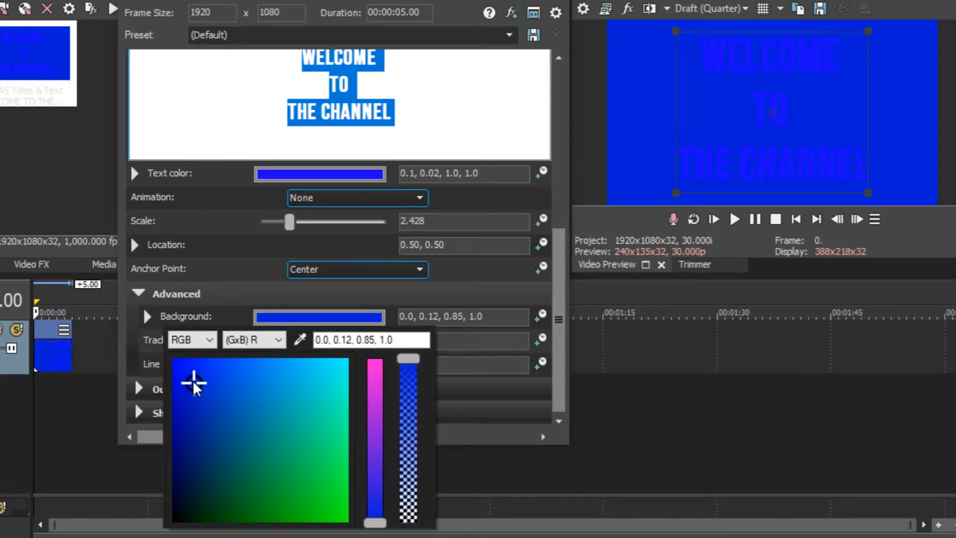
Step: Change the background color to green (0.0, 0.93, 0.1) and lower its alpha to 0.0 so it is fully transparent
left_click(324, 399)
left_click_drag(309, 486, 351, 509)
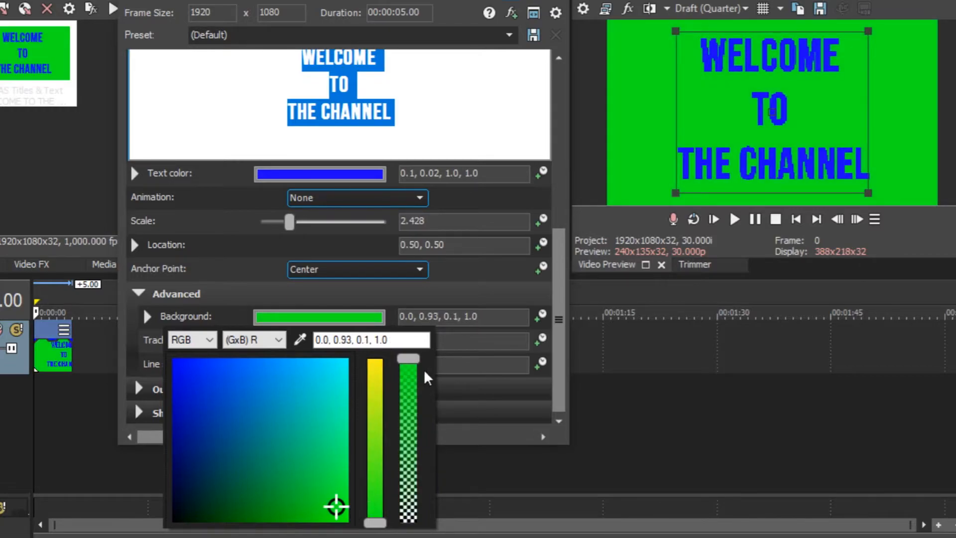
left_click_drag(414, 357, 408, 523)
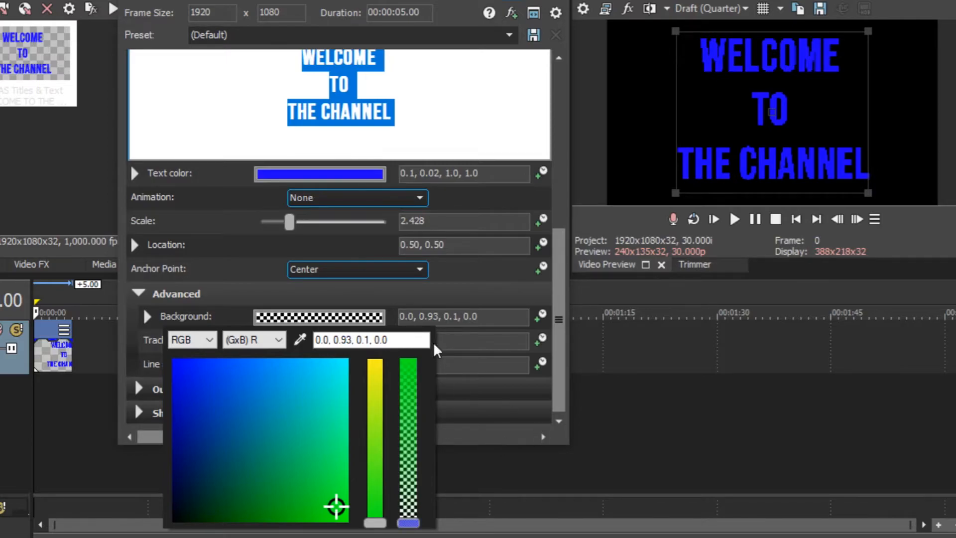
Step: Reduce the title's line spacing to about 0.918
left_click(509, 287)
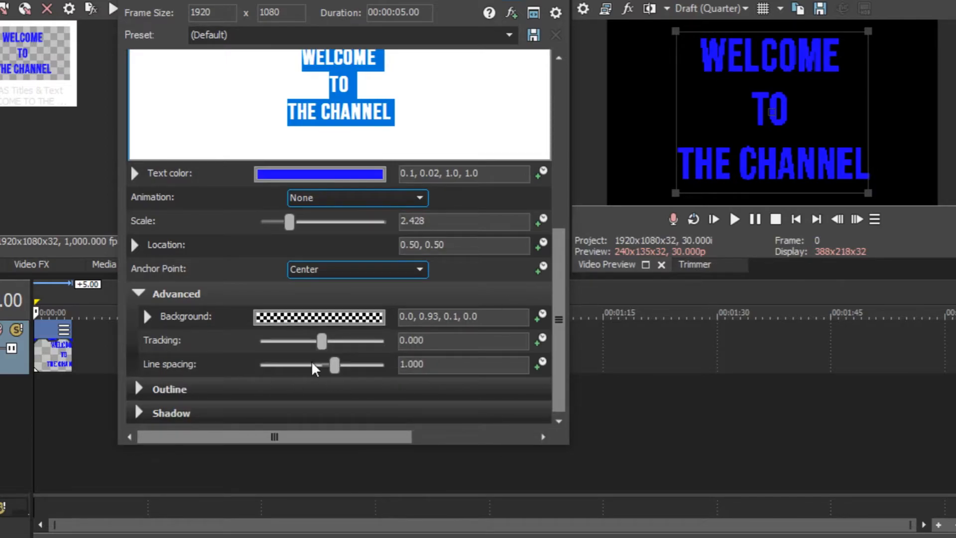
mouse_move(332, 363)
left_mouse_down()
mouse_move(360, 365)
mouse_move(332, 364)
left_mouse_up()
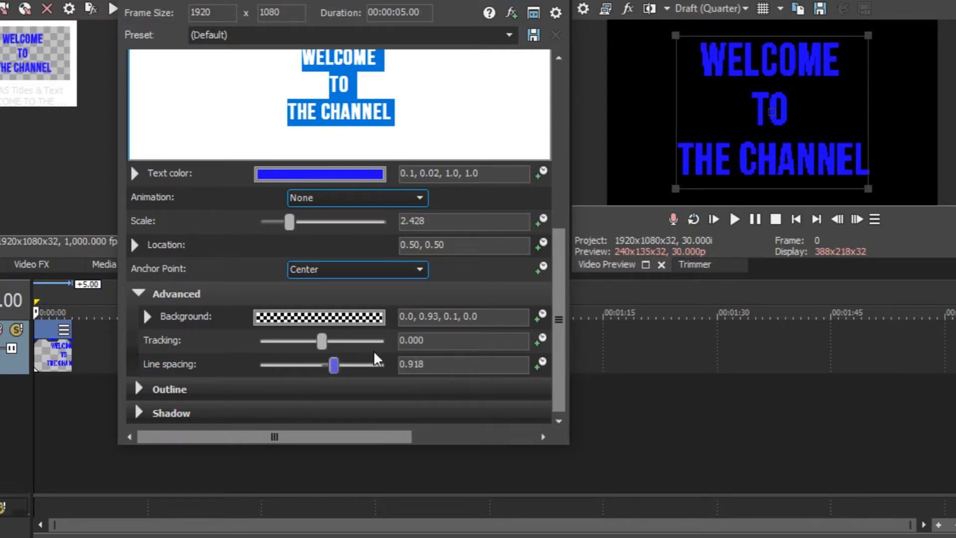
Step: Expand the outline settings and change the outline color to an opaque red with values 1.0, 0.0, 0.01, 1.0
left_click(559, 421)
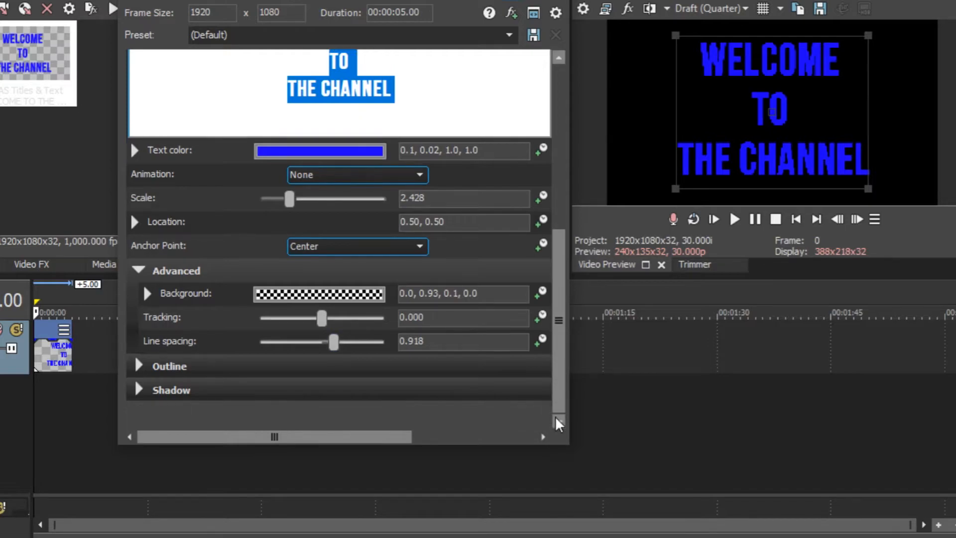
left_click(156, 369)
left_click(559, 421)
left_click(559, 422)
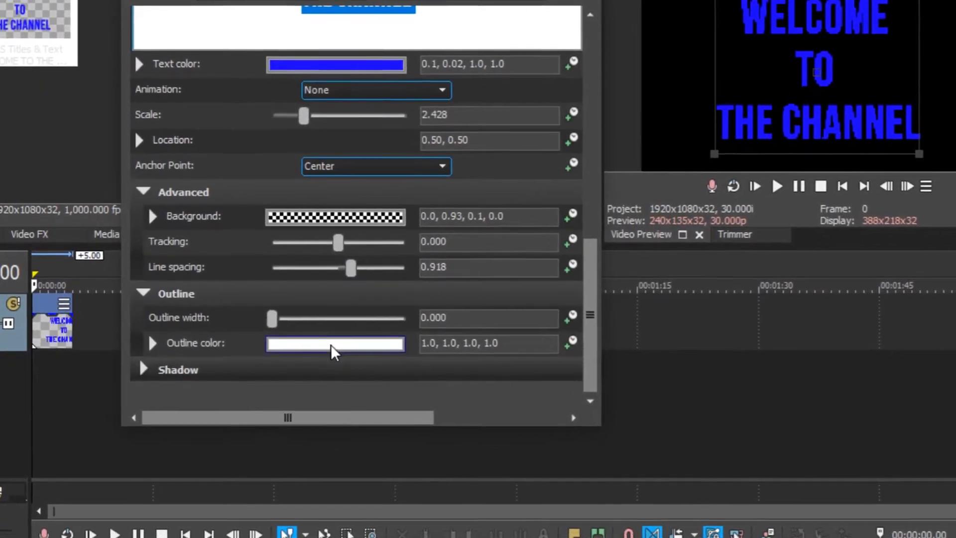
left_click(313, 367)
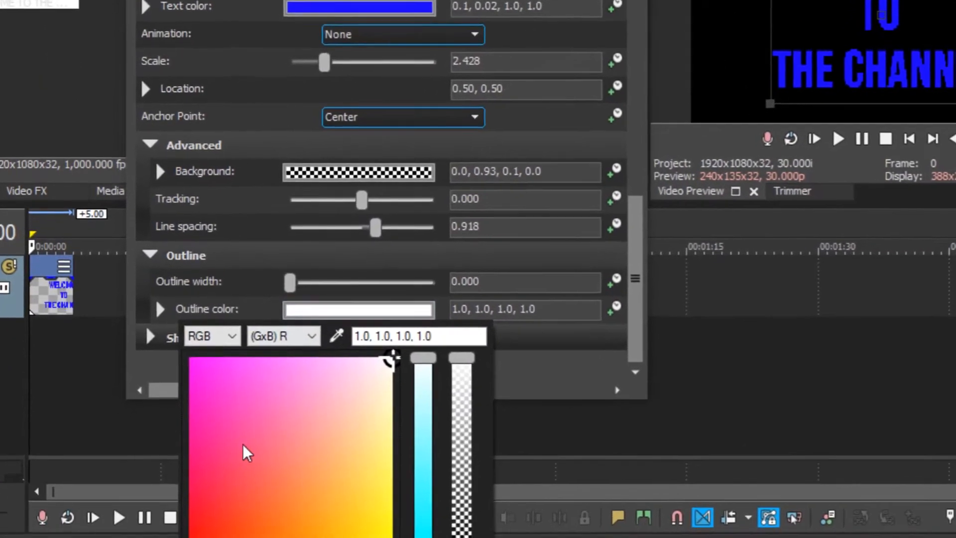
left_click(206, 494)
left_click(198, 531)
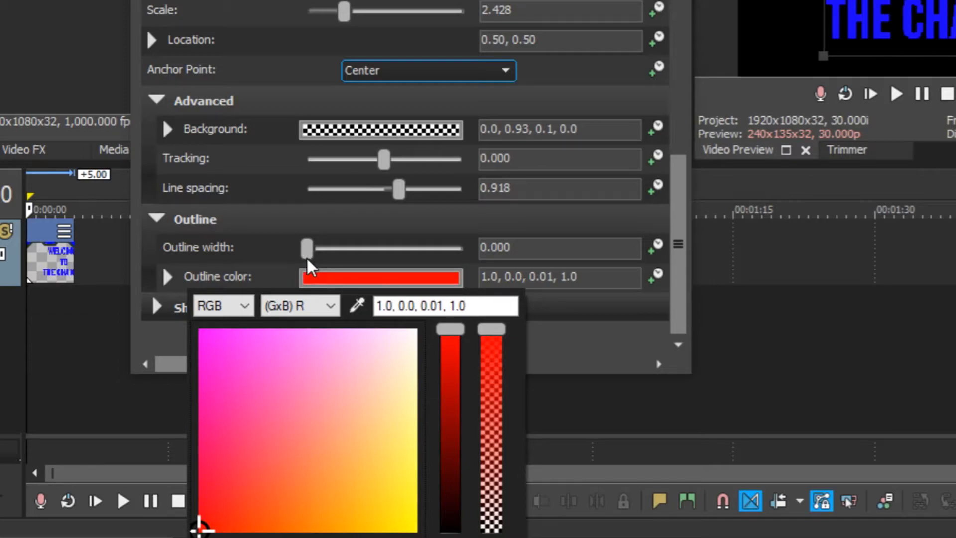
Step: Increase the title's outline width to about 4.626
left_click(307, 250)
left_click_drag(309, 250, 346, 249)
left_click_drag(282, 312, 314, 309)
left_click_drag(240, 384, 242, 386)
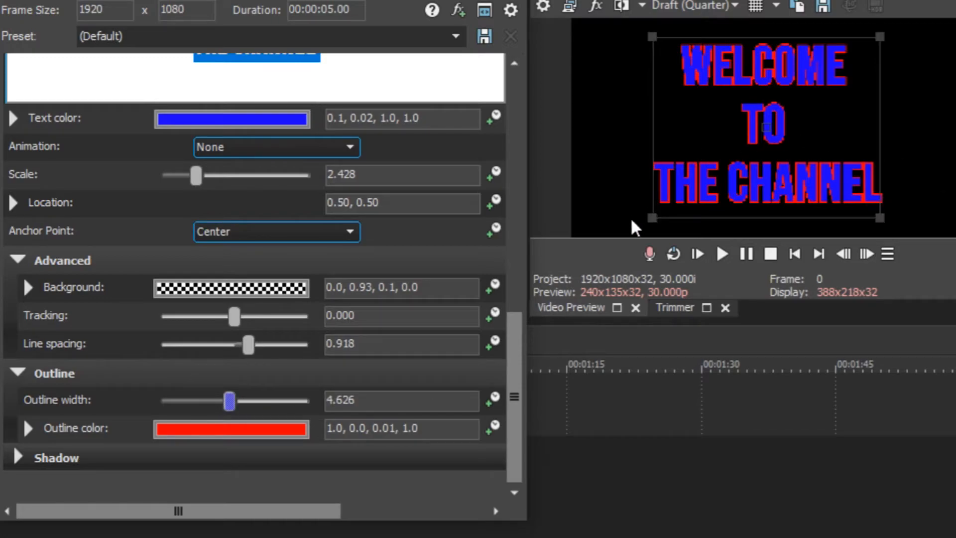
Step: Expand the shadow settings and reset the title's outline width to 0.000
scroll(466, 282, "up", 1)
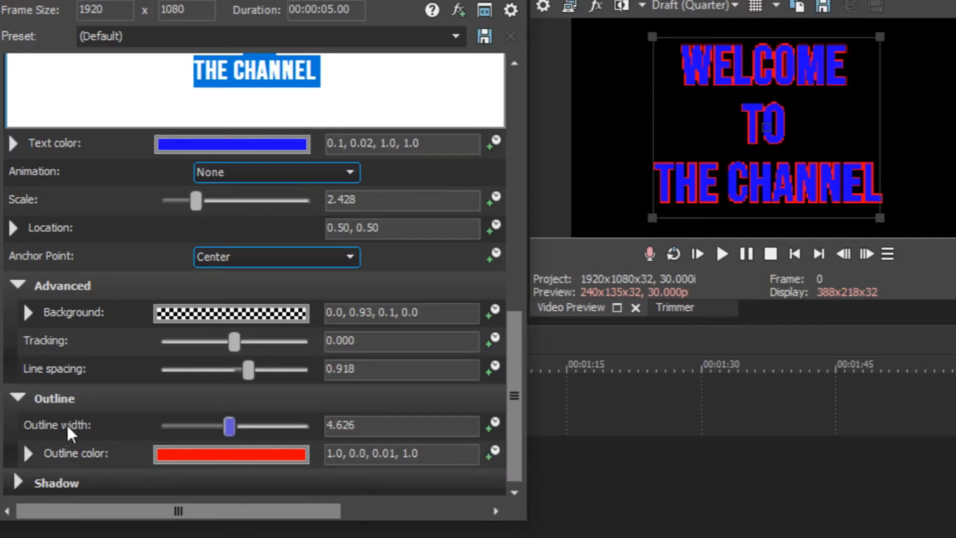
left_click(18, 482)
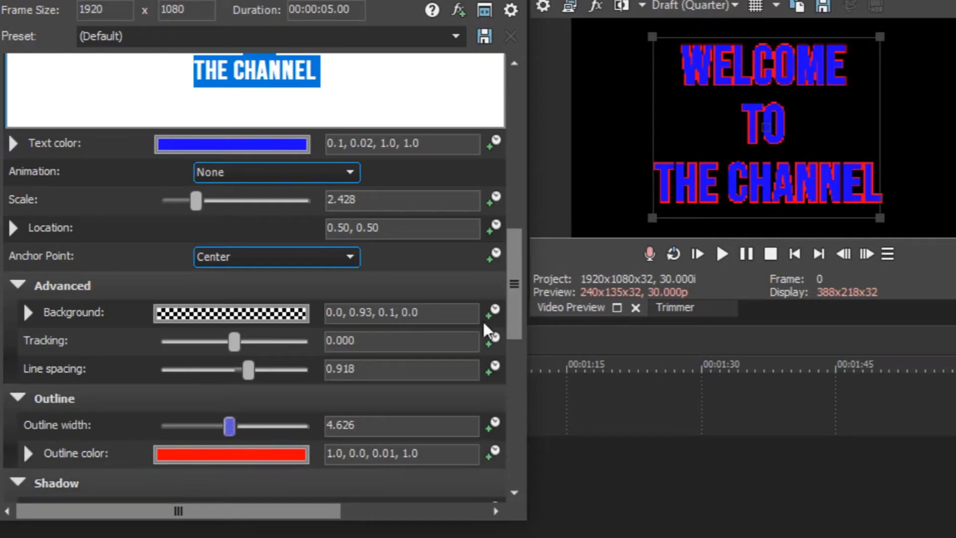
scroll(521, 363, "down", 3)
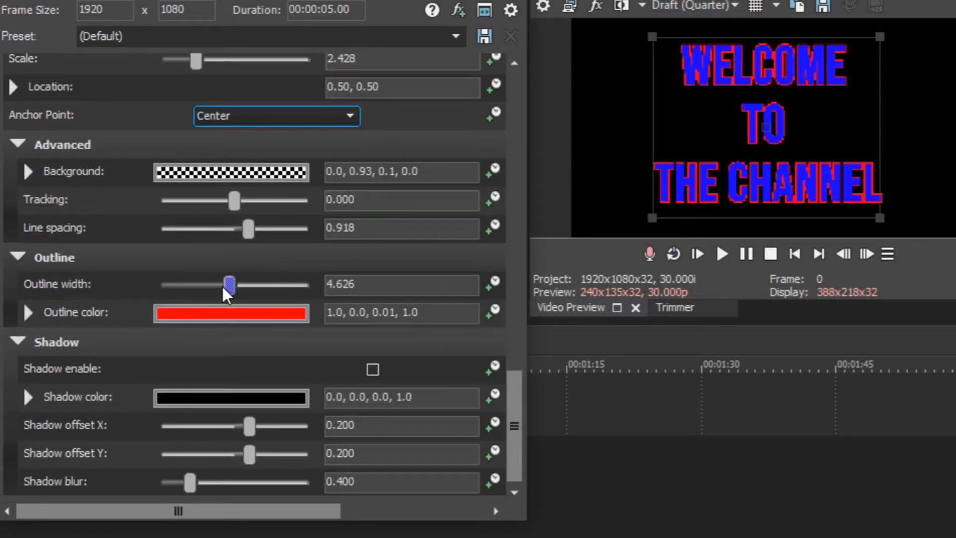
double_click(237, 295)
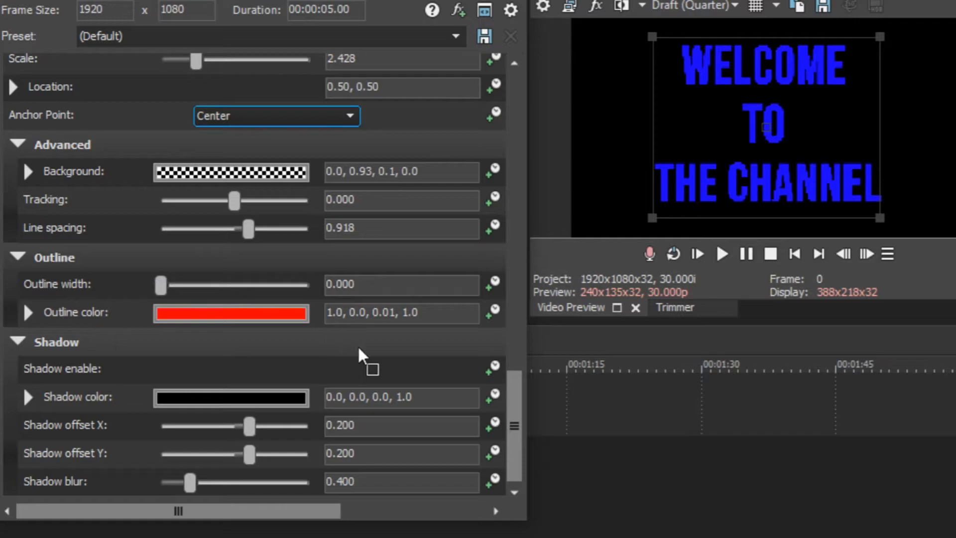
Step: Enable the title's shadow and color it an opaque green with values 0.0, 1.0, 0.01, 1.0
left_click(373, 369)
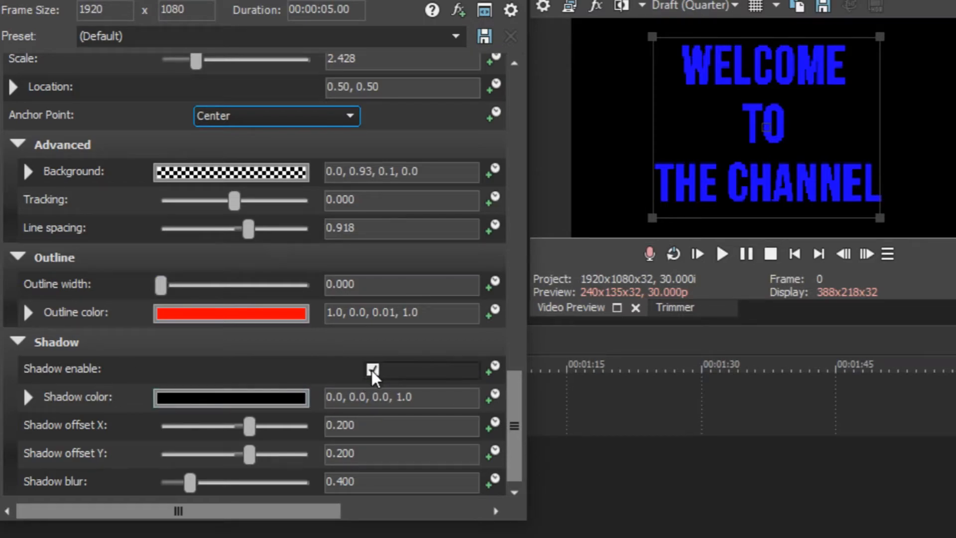
left_click(191, 398)
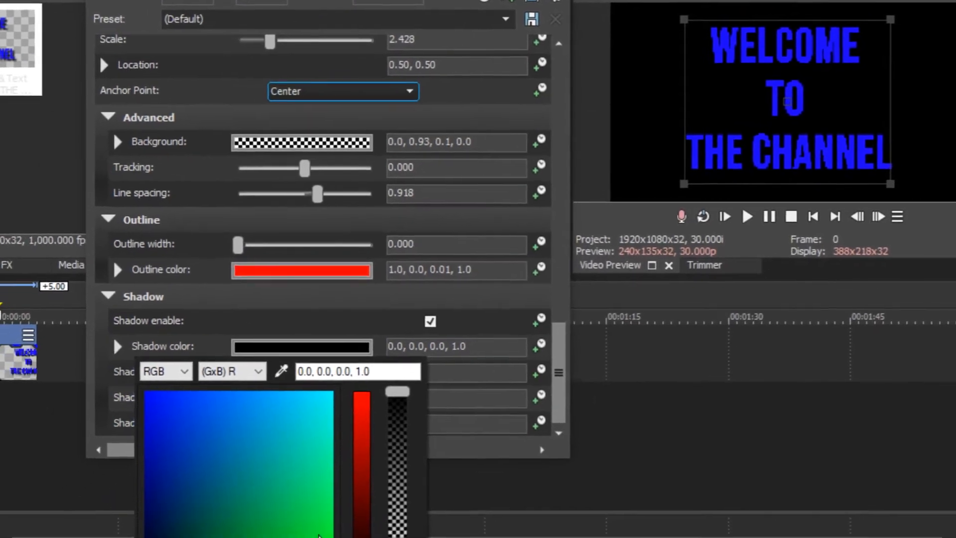
left_click_drag(349, 526, 382, 525)
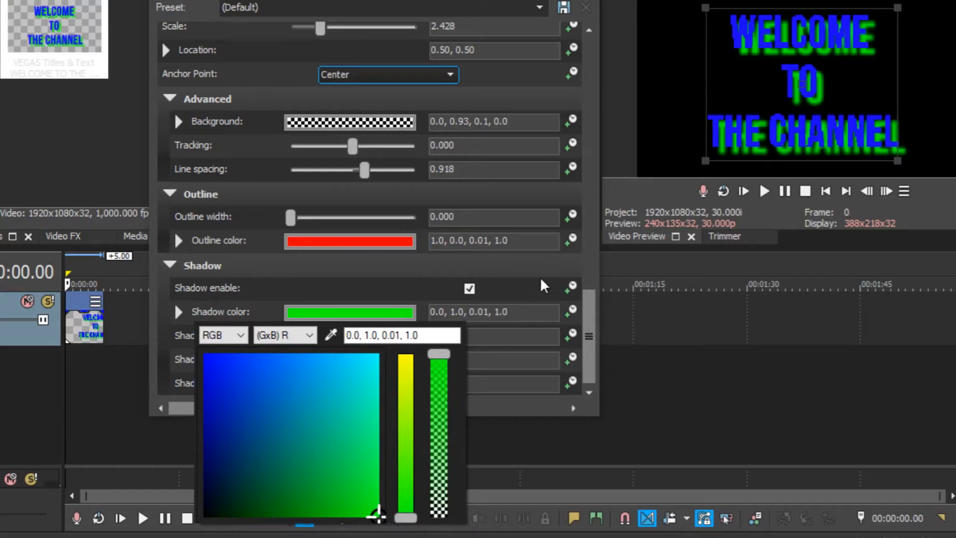
left_click(557, 257)
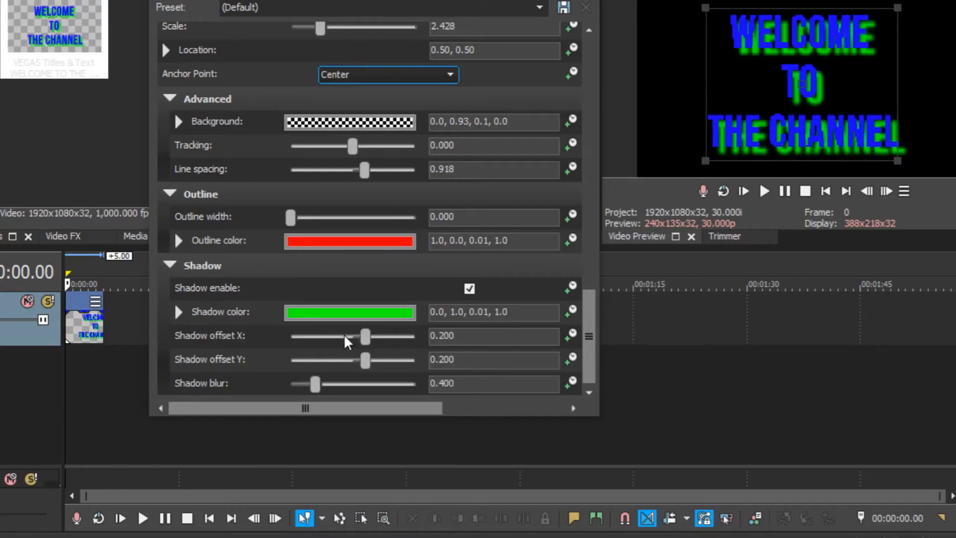
Step: Adjust the shadow's horizontal offset to about -0.061 and its vertical offset to about 0.045
left_click_drag(364, 336, 351, 333)
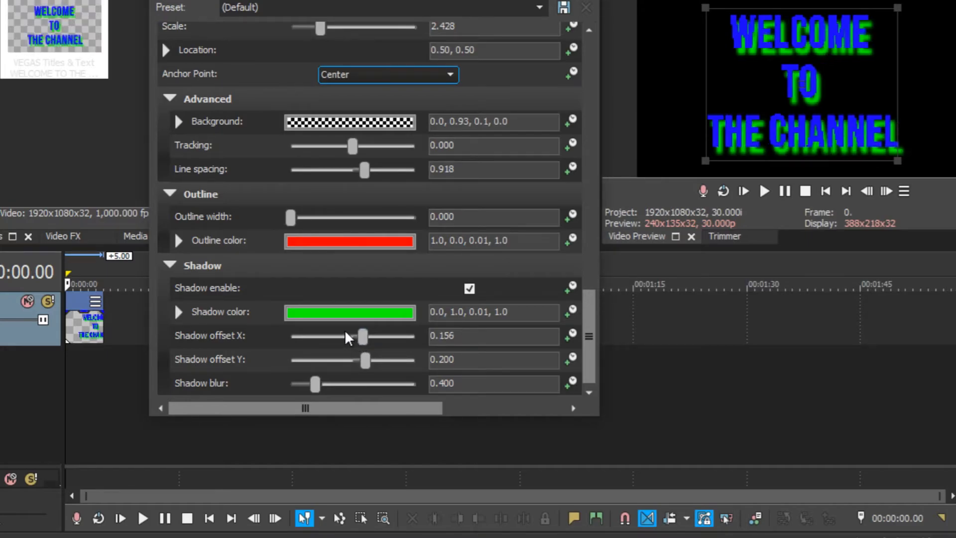
left_click_drag(346, 335, 341, 336)
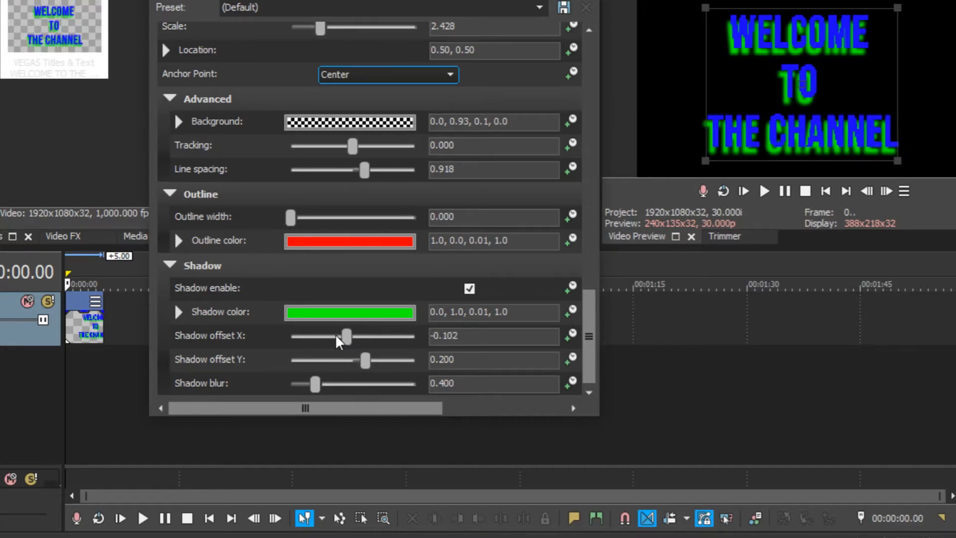
left_click_drag(346, 336, 358, 361)
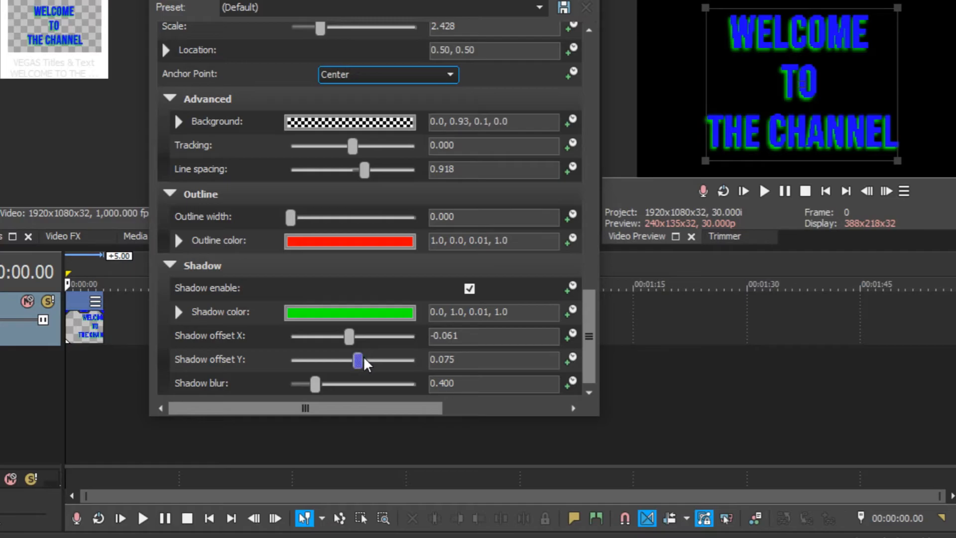
scroll(317, 388, "down", 3)
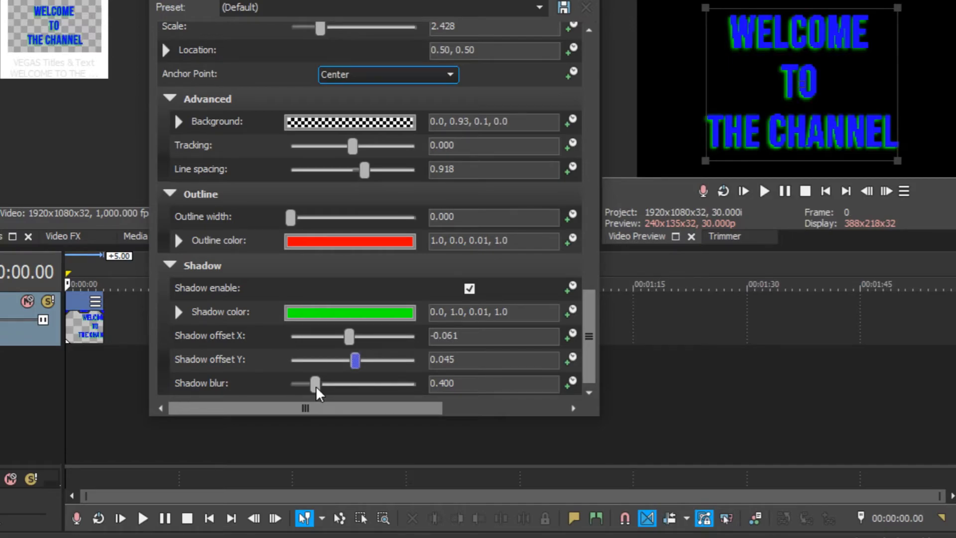
Step: Try stronger and weaker shadow blur on the title and settle on a value of about 0.639
scroll(318, 388, "up", 2)
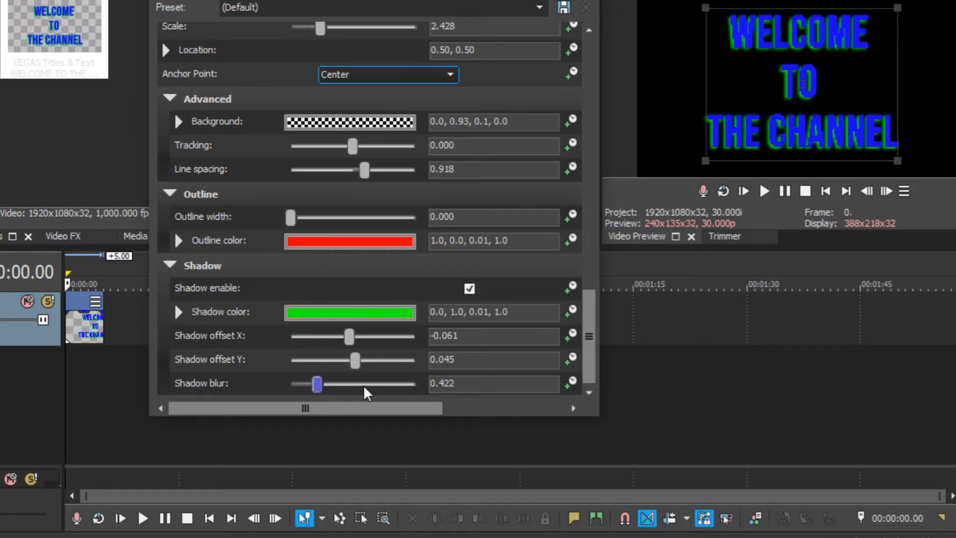
left_click_drag(394, 392, 412, 391)
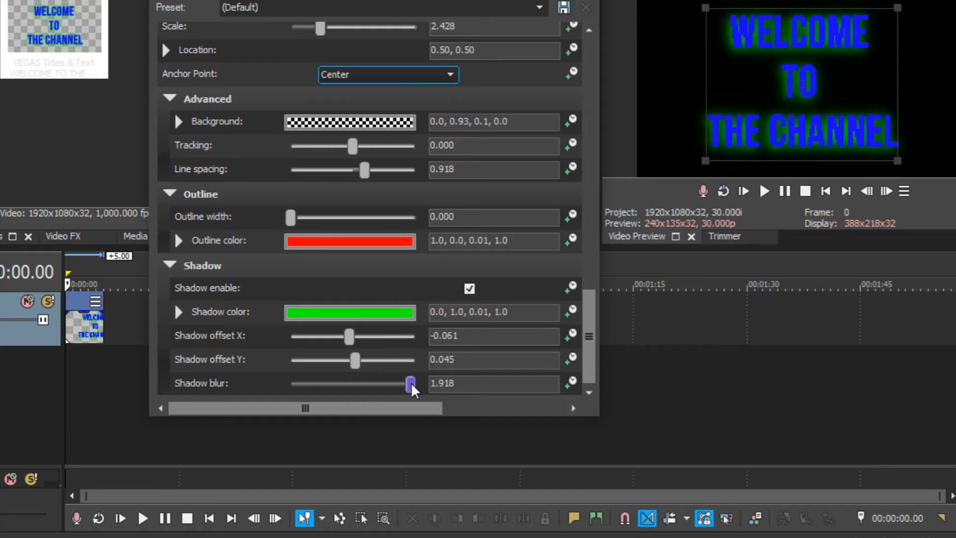
left_click_drag(412, 391, 410, 392)
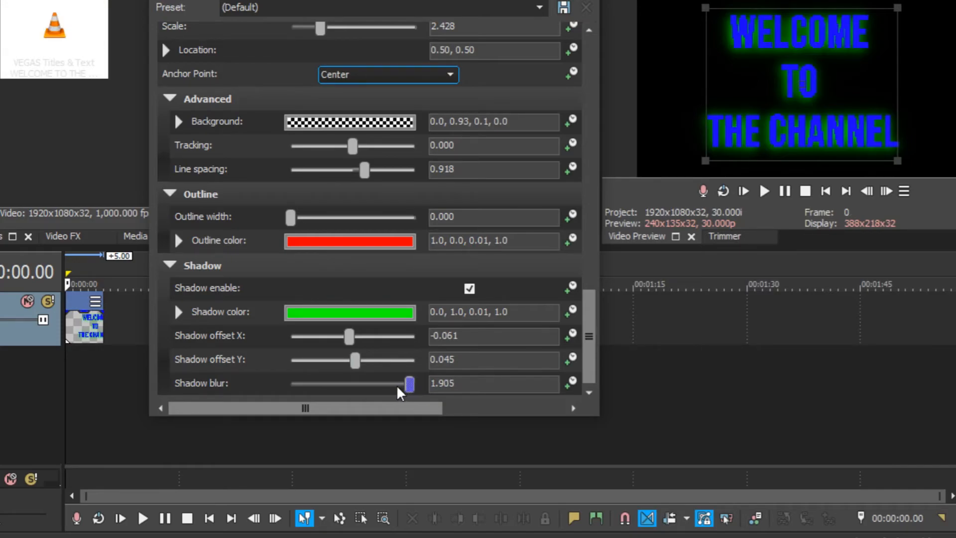
left_click(312, 384)
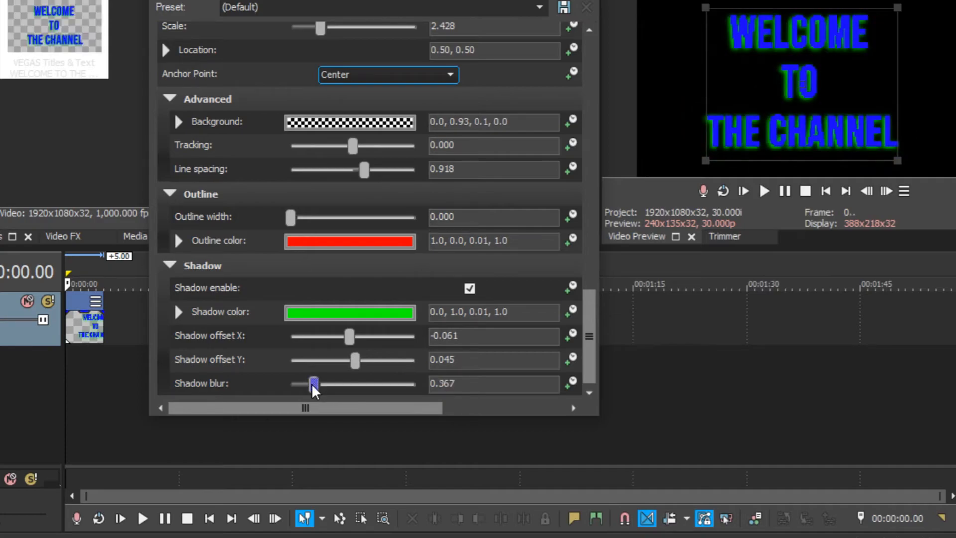
left_click_drag(313, 385, 334, 387)
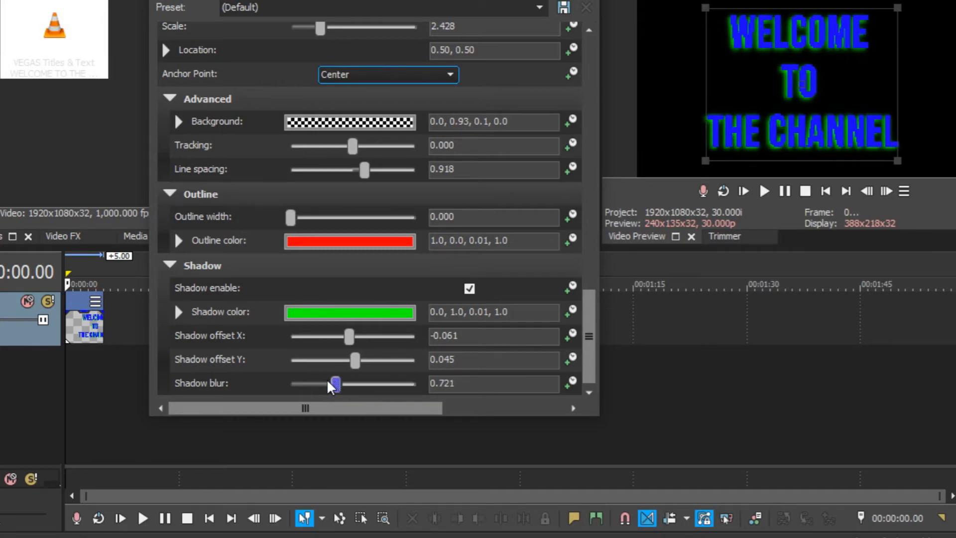
left_click_drag(328, 384, 332, 388)
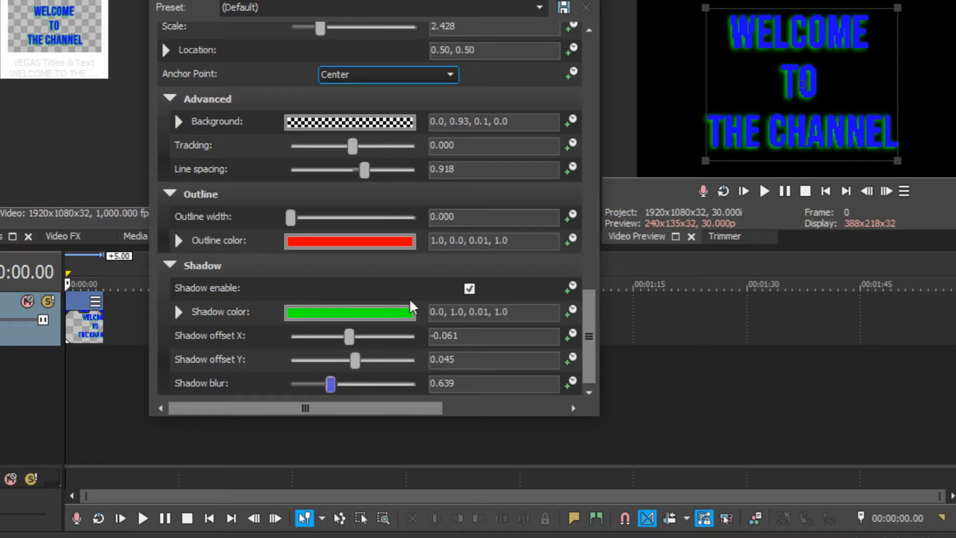
Step: Close the title settings and play the beginning of the title clip on the enlarged timeline
left_click_drag(588, 352, 606, 89)
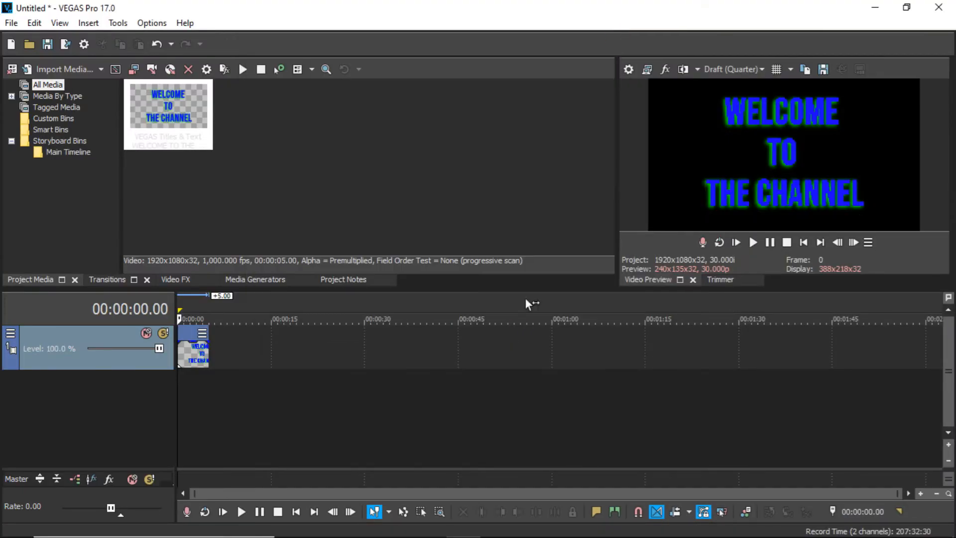
scroll(261, 393, "up", 10)
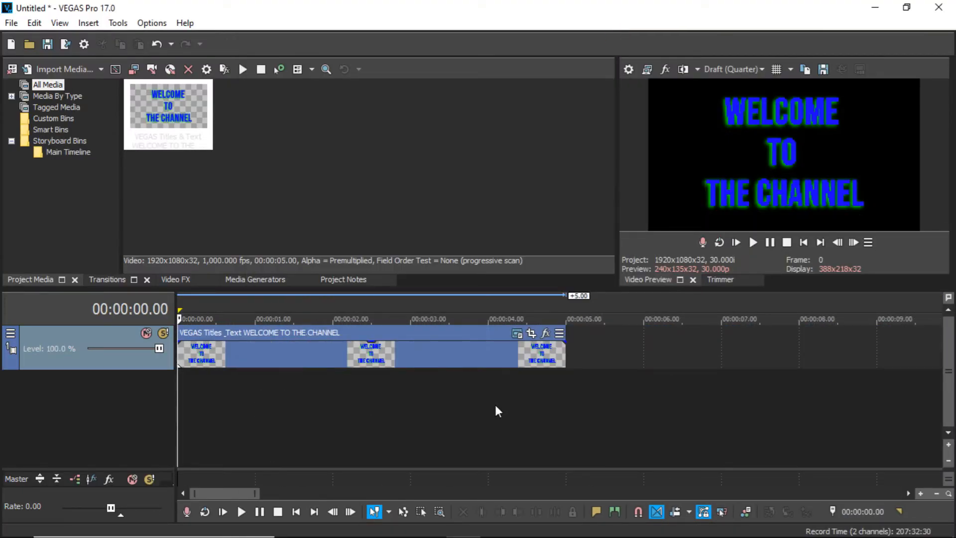
key("space")
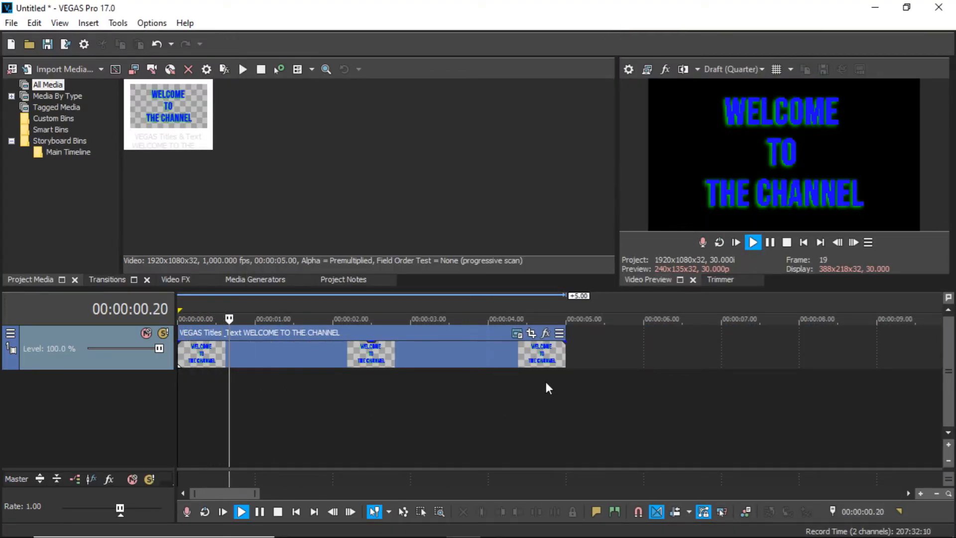
key("space")
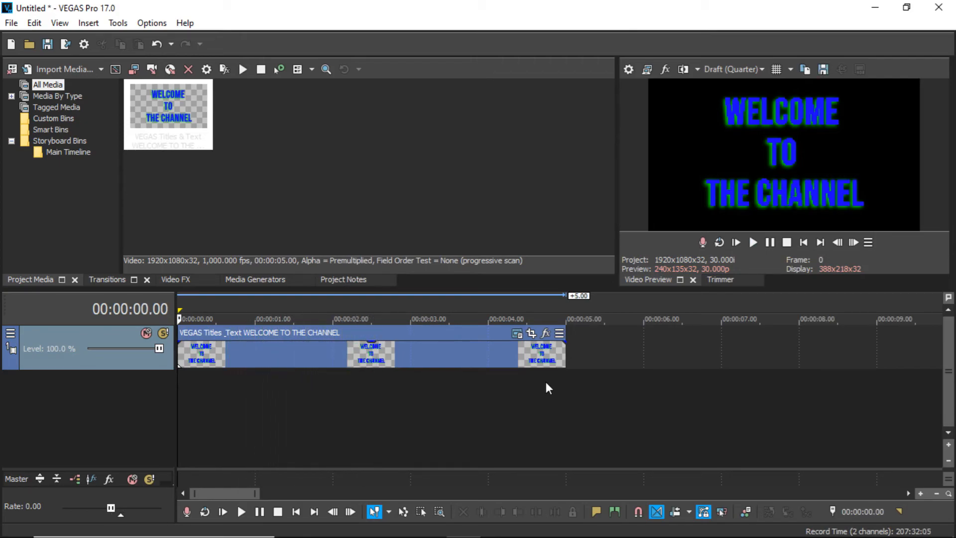
Step: Add a fade-in and a fade-out of about one second each to the title clip and play it back
left_click_drag(179, 342, 259, 351)
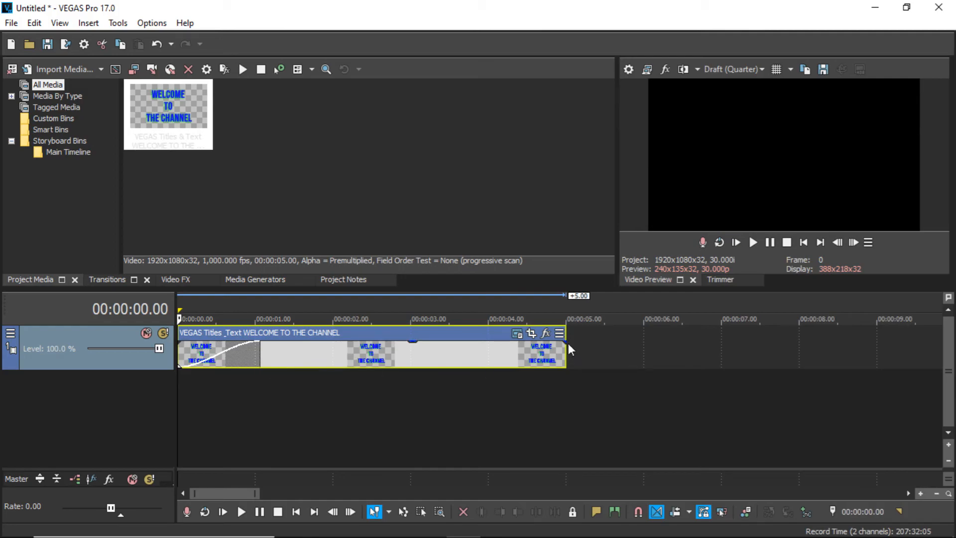
left_click_drag(565, 341, 476, 352)
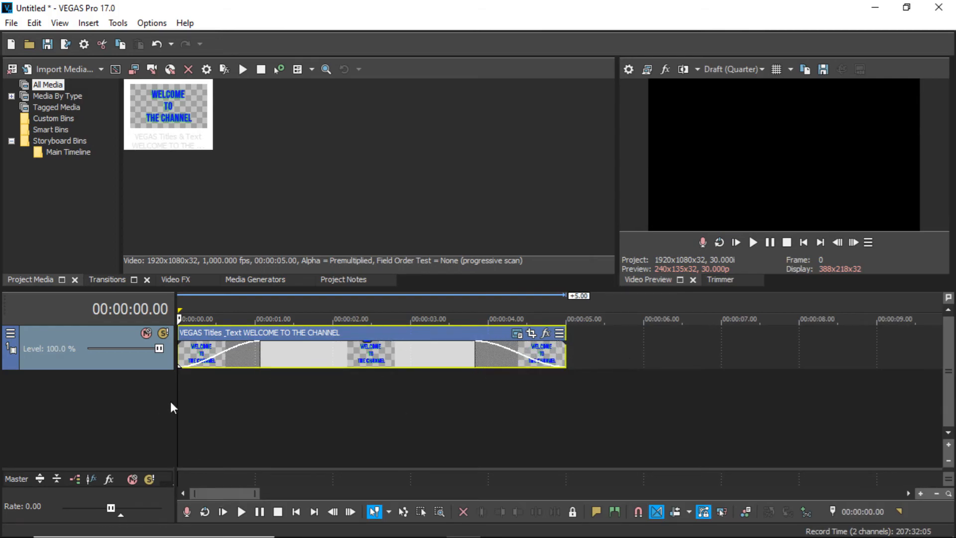
key("space")
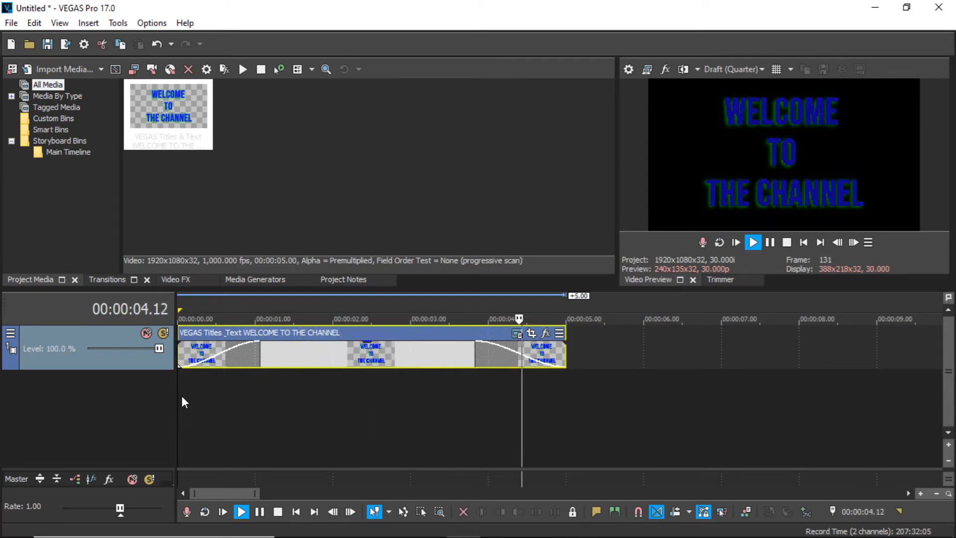
key("space")
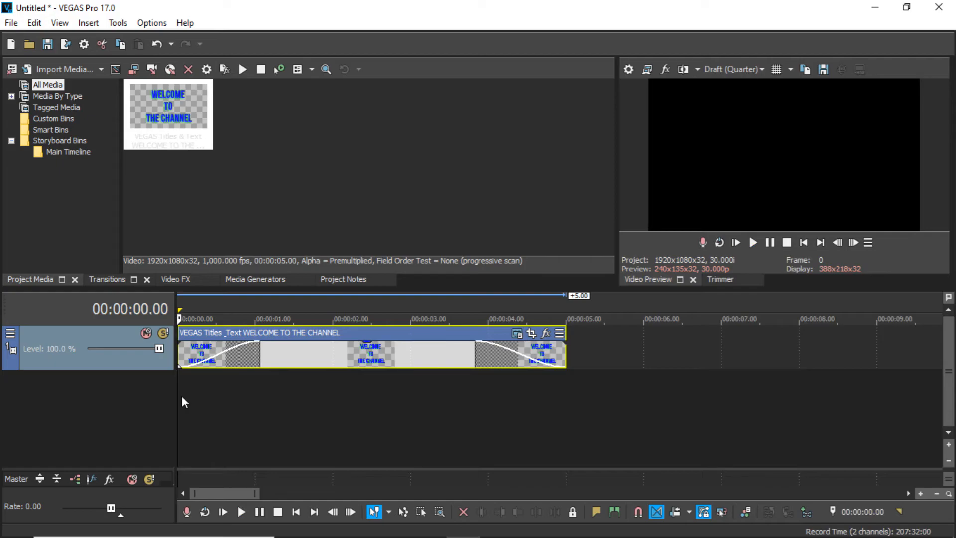
Step: Place the playhead at 00:00:03.12 and select the title clip on the timeline
left_click(444, 407)
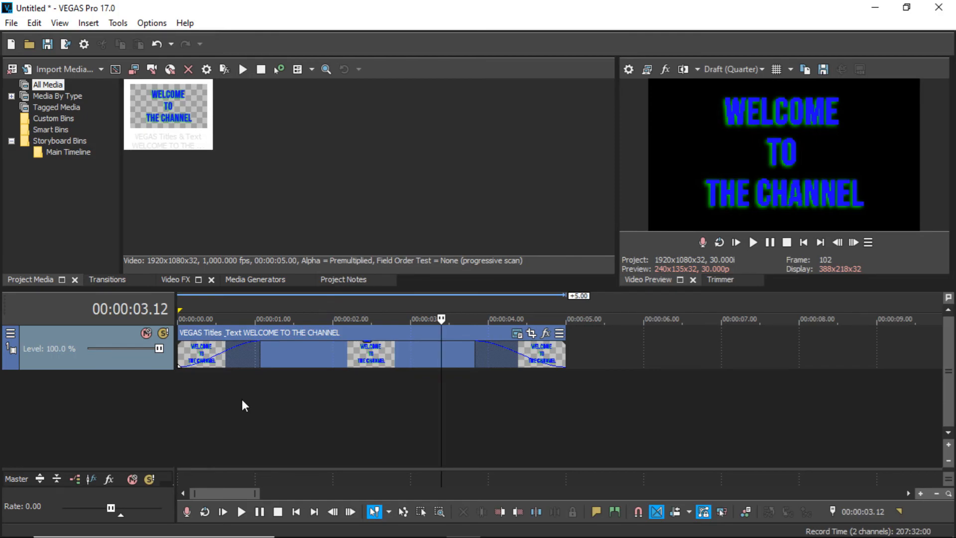
mouse_move(309, 335)
left_mouse_down()
mouse_move(321, 363)
mouse_move(319, 393)
mouse_move(312, 343)
mouse_move(307, 351)
left_mouse_up()
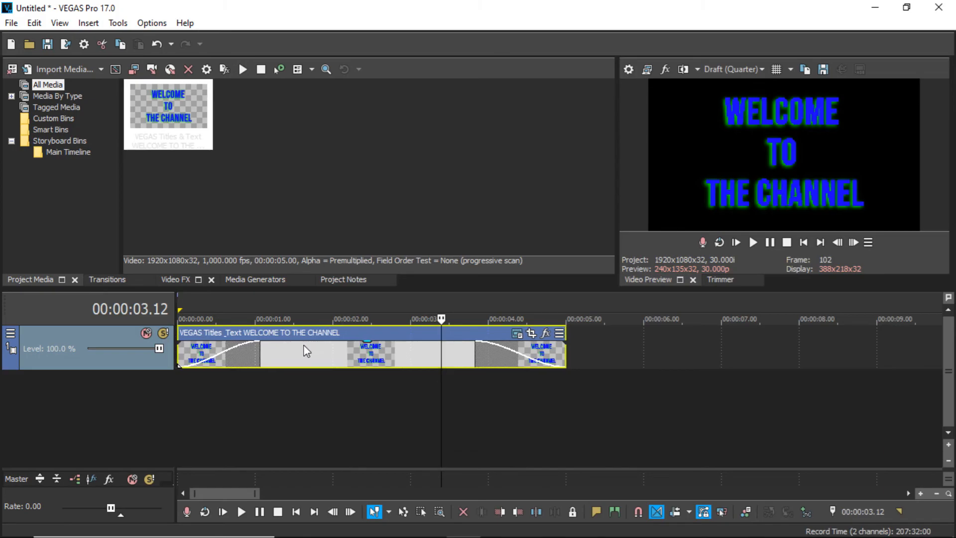